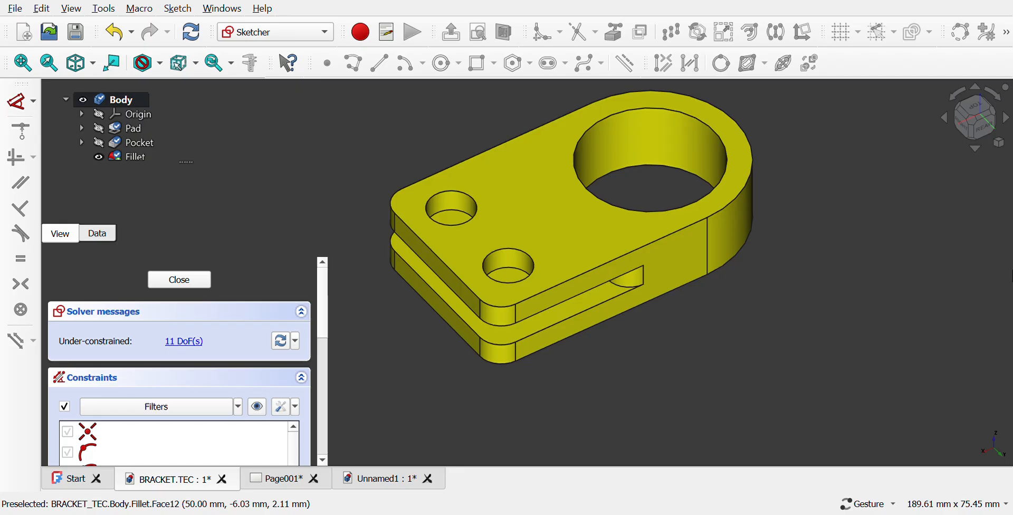
Step: Examine the dimensions on the bracket's technical drawing, then return to the open sketch
{"action": "left_click", "coordinate": [289, 480]}
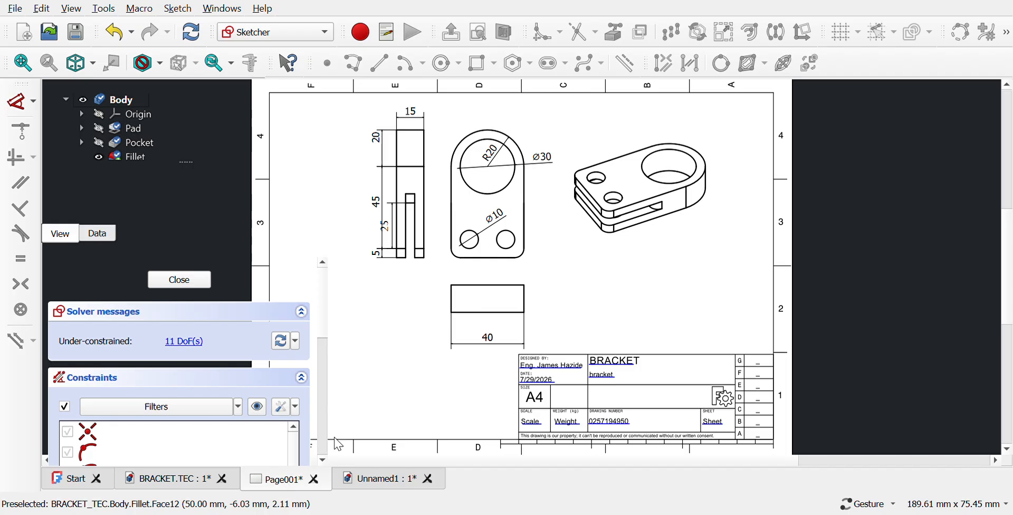
{"action": "mouse_move", "coordinate": [319, 392]}
{"action": "left_click", "coordinate": [389, 480]}
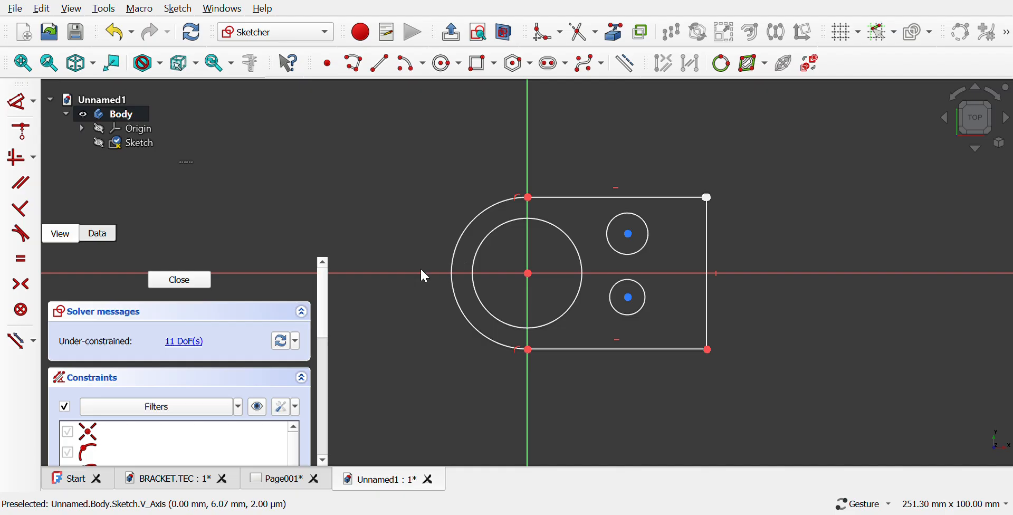
{"action": "left_click", "coordinate": [293, 484]}
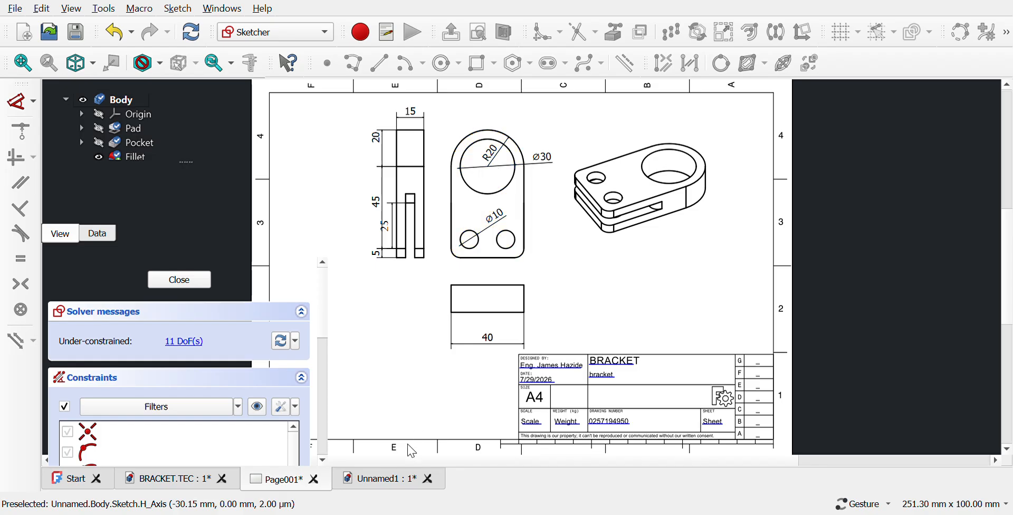
{"action": "left_click", "coordinate": [390, 484]}
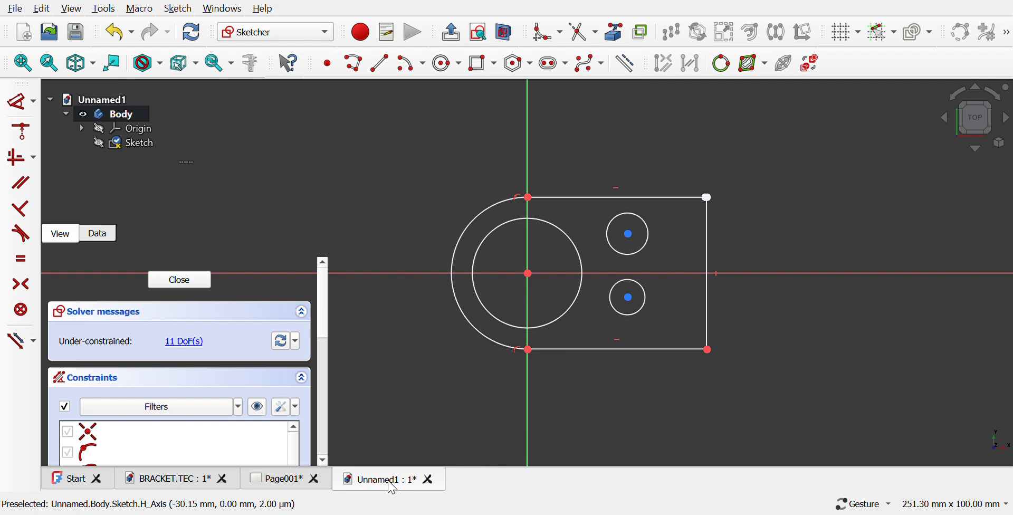
Step: Constrain the radius of the outline's large arc to 20 mm
{"action": "left_click", "coordinate": [466, 228]}
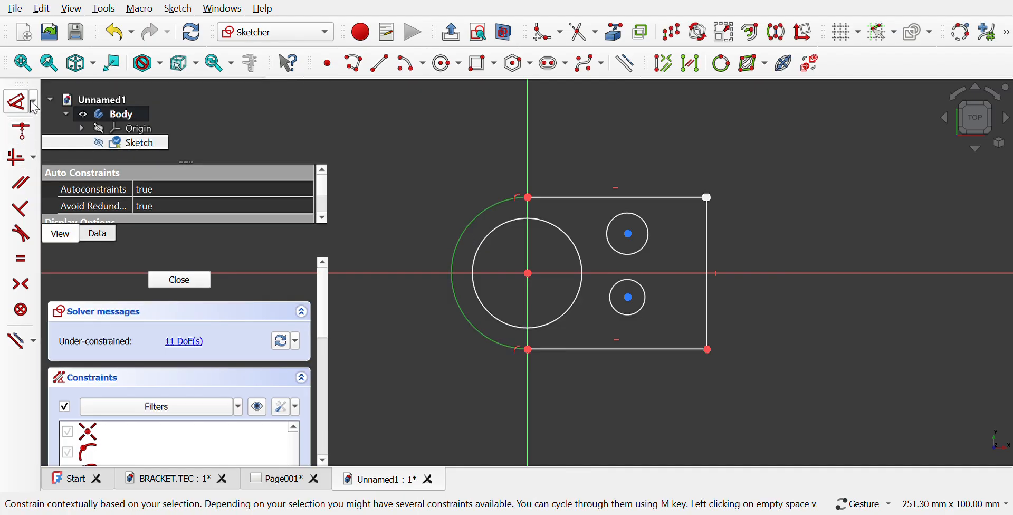
{"action": "left_click", "coordinate": [87, 208]}
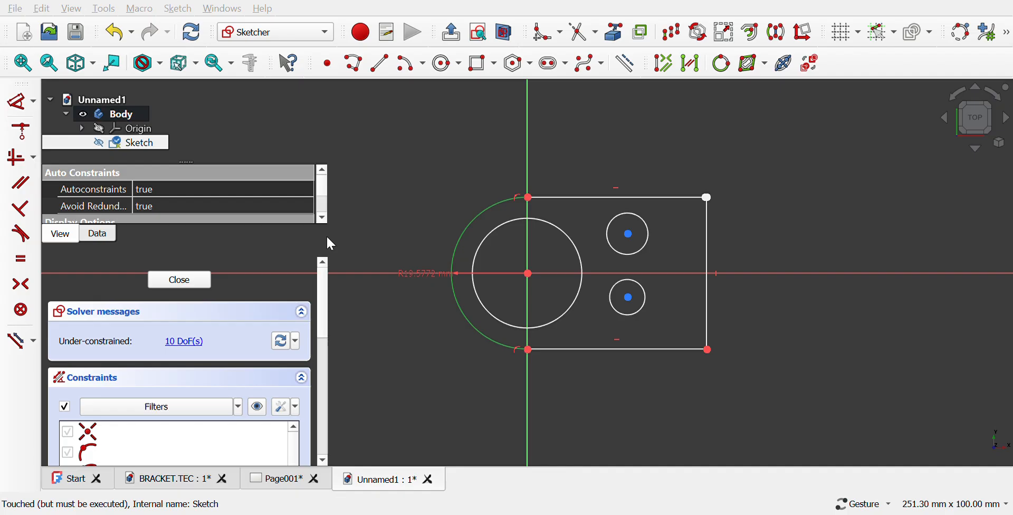
{"action": "type", "text": "20"}
{"action": "key", "text": "Return"}
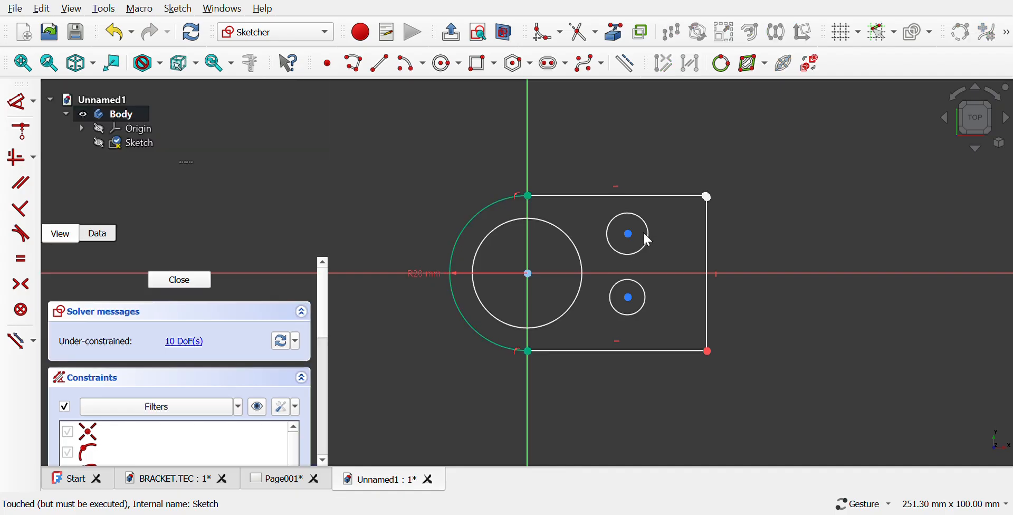
Step: Constrain the diameter of the large circle inside the arc to 30 mm
{"action": "left_click", "coordinate": [488, 229]}
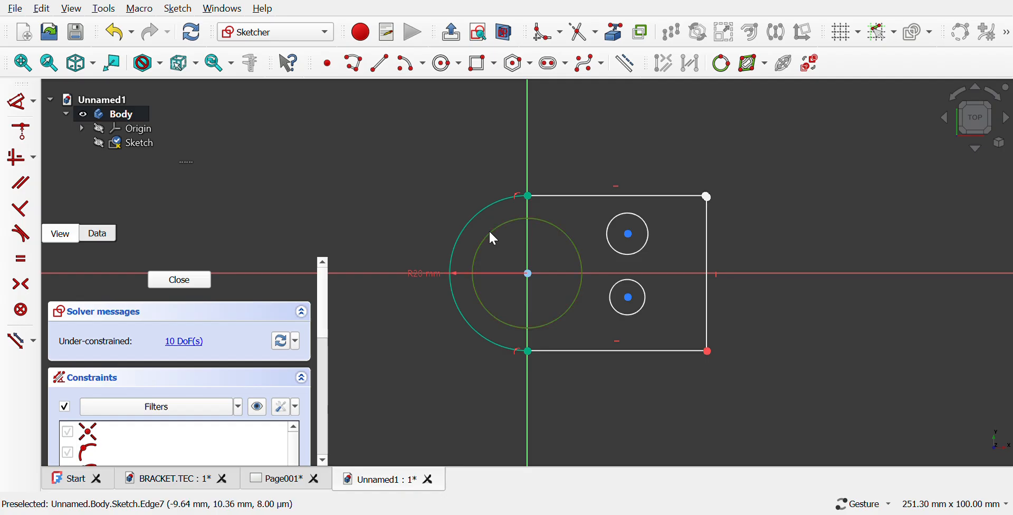
{"action": "left_click", "coordinate": [31, 107]}
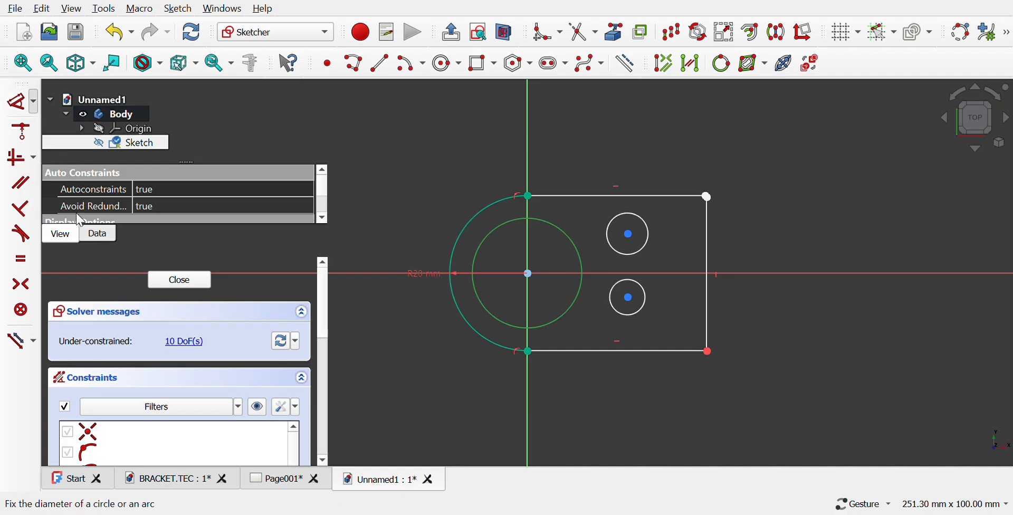
{"action": "left_click", "coordinate": [77, 213]}
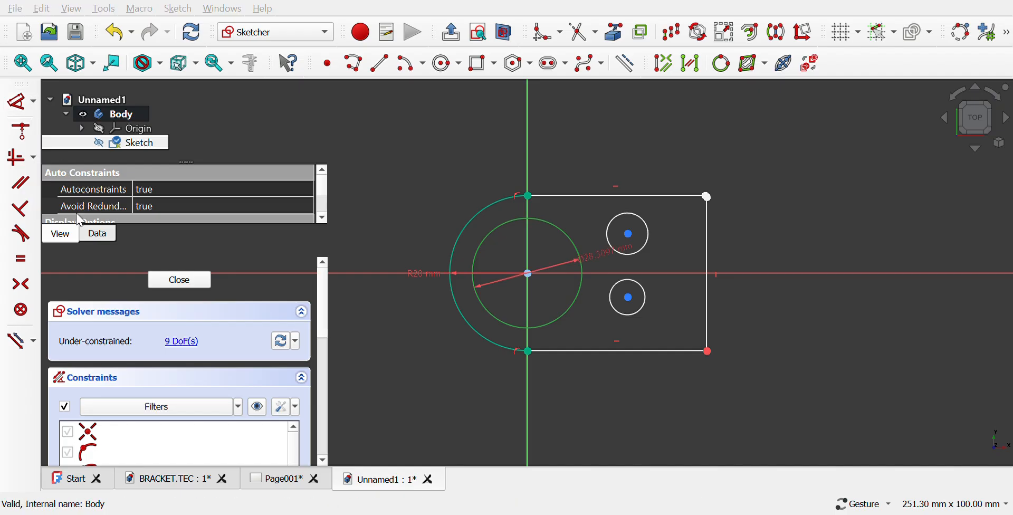
{"action": "type", "text": "30"}
{"action": "key", "text": "Return"}
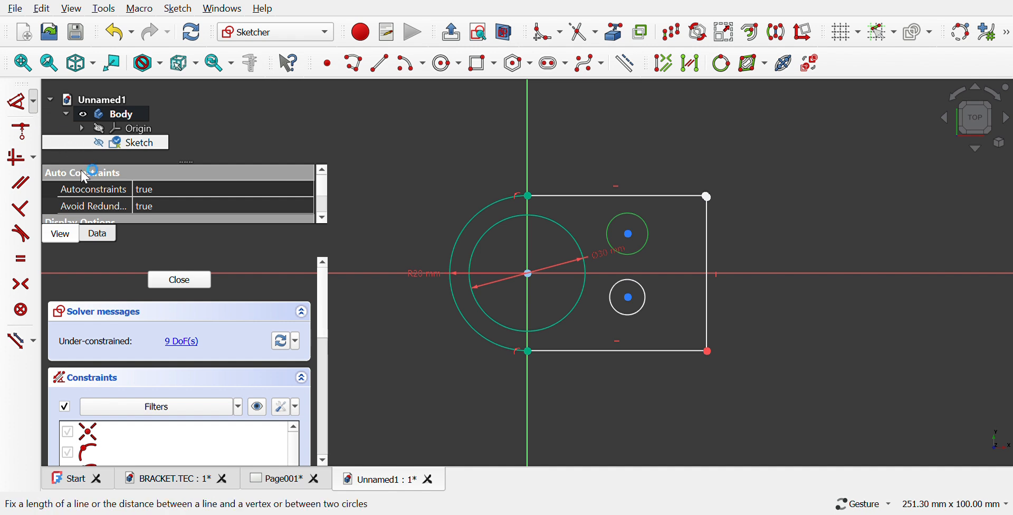
Step: Constrain the upper small circle's diameter to 10 mm and make both small circles equal in size
{"action": "left_click", "coordinate": [74, 216]}
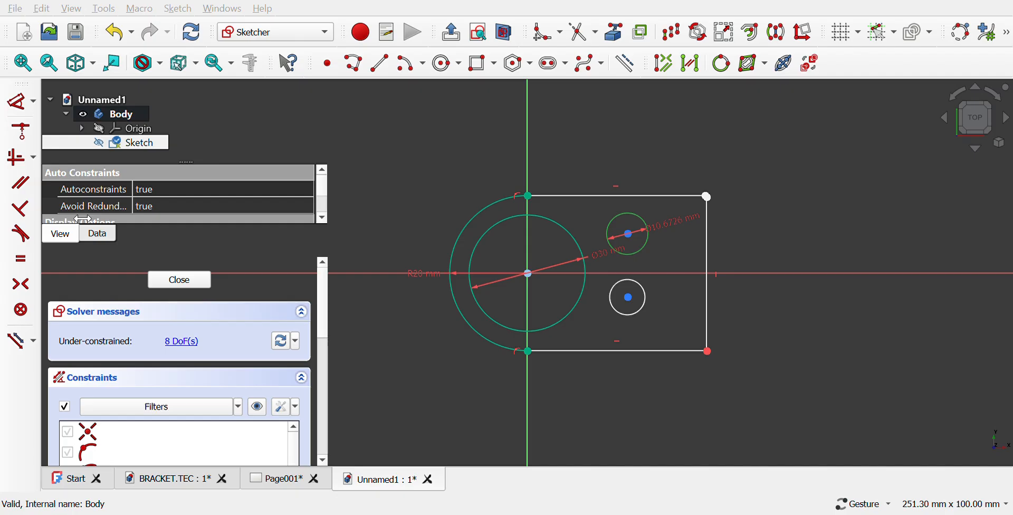
{"action": "key", "text": "Return"}
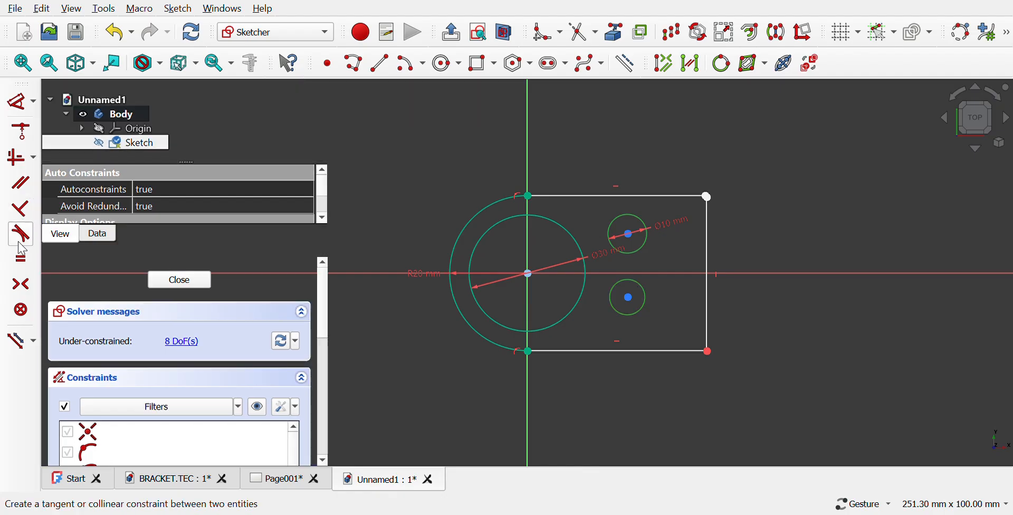
{"action": "left_click", "coordinate": [21, 259]}
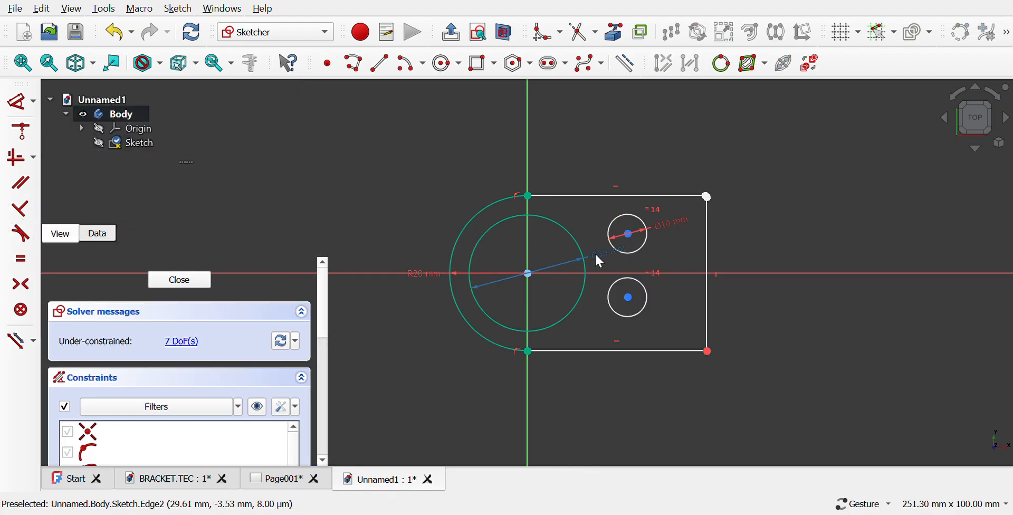
Step: Constrain the horizontal length of the outline's upper edge to 50 mm
{"action": "left_click", "coordinate": [629, 233]}
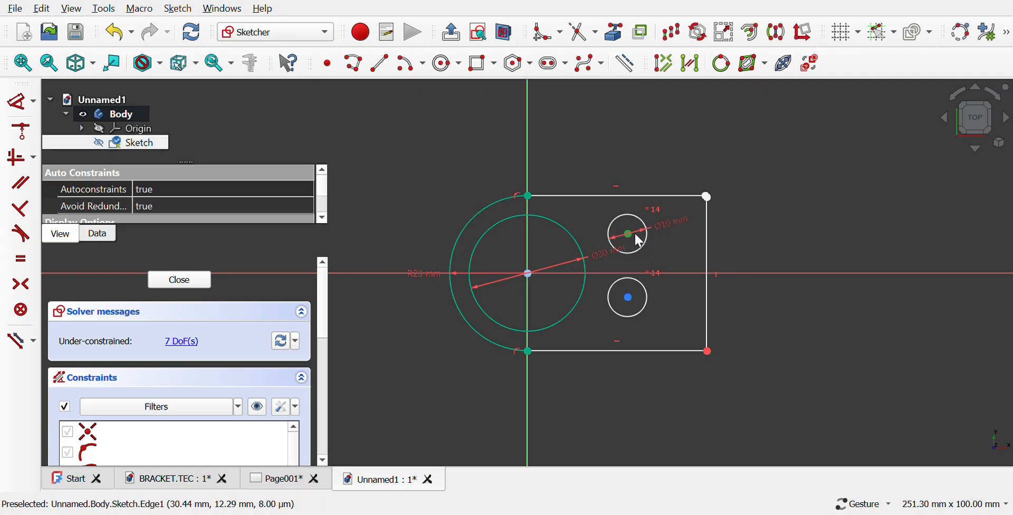
{"action": "left_click", "coordinate": [640, 238]}
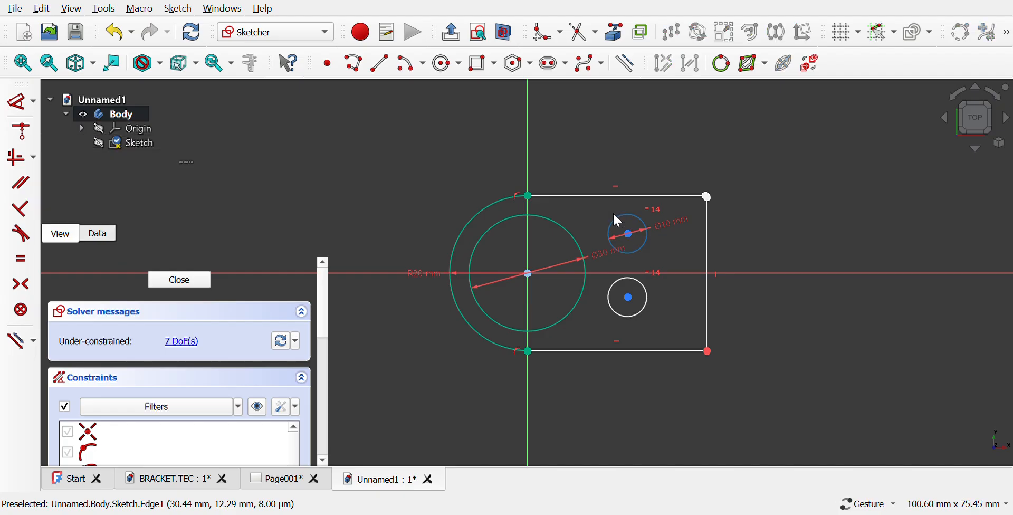
{"action": "left_click", "coordinate": [593, 195]}
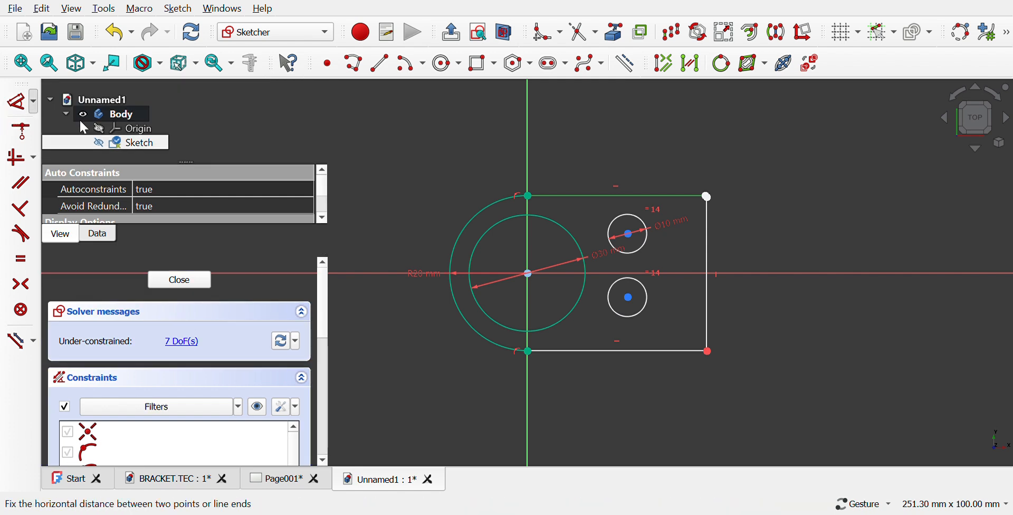
{"action": "key", "text": "l"}
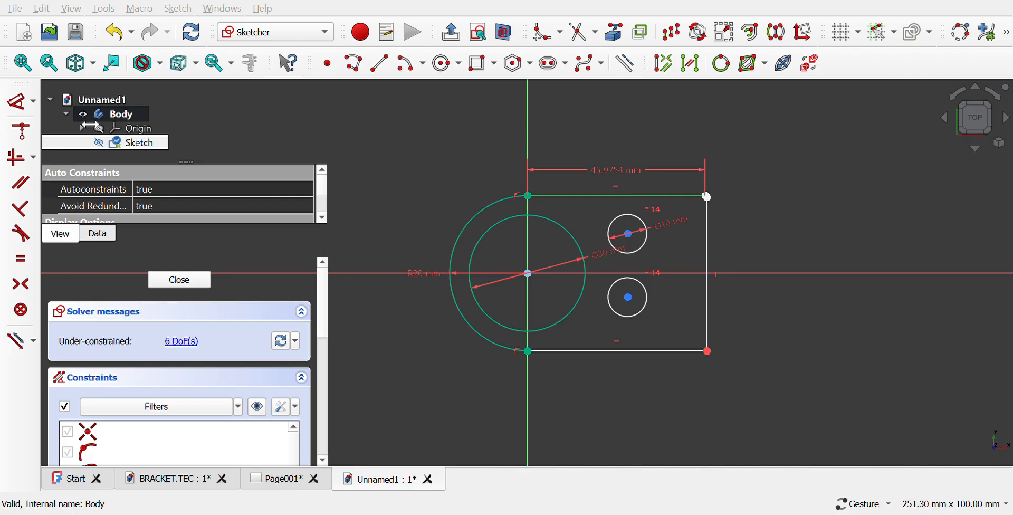
{"action": "key", "text": "Return"}
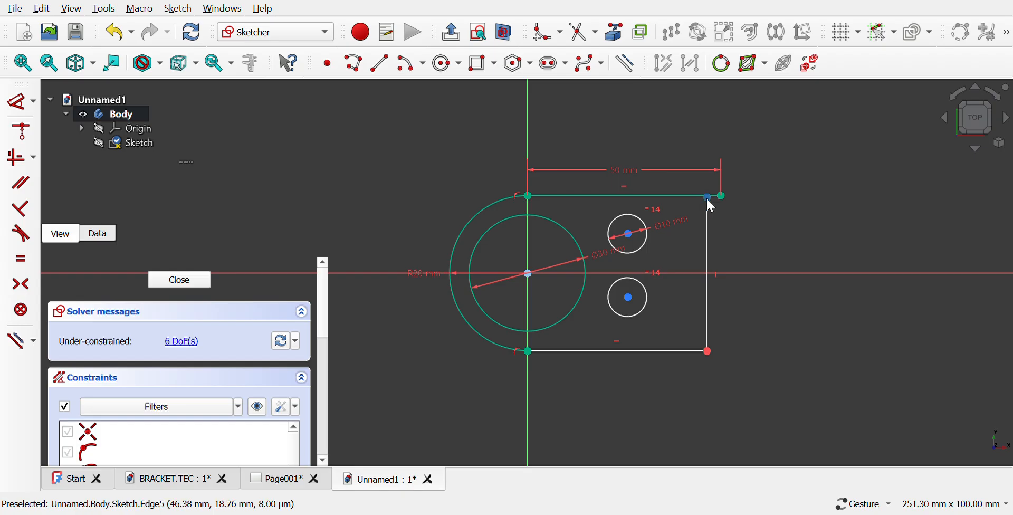
Step: Try to align the upper edge's free end point with the vertical edge's upper end point using a horizontal constraint
{"action": "left_click", "coordinate": [707, 198]}
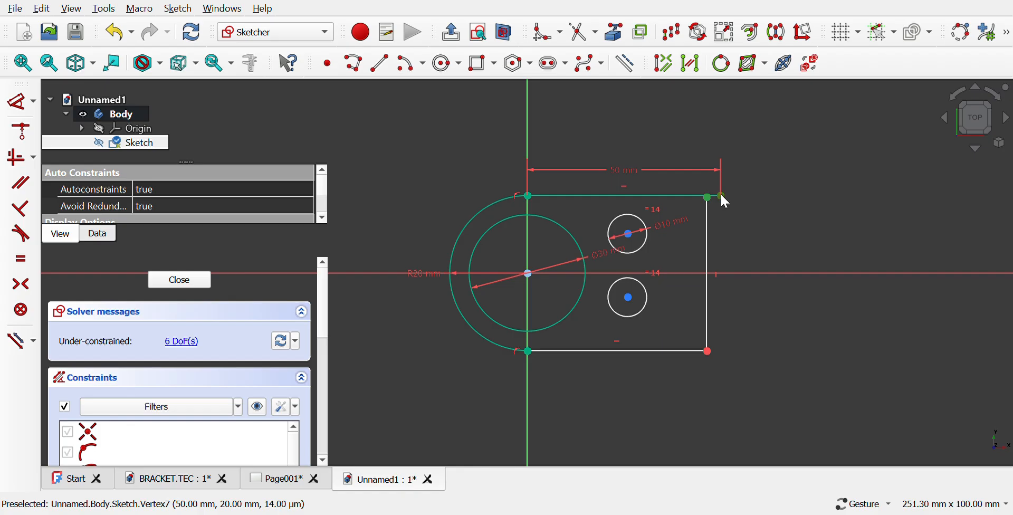
{"action": "left_click", "coordinate": [722, 197]}
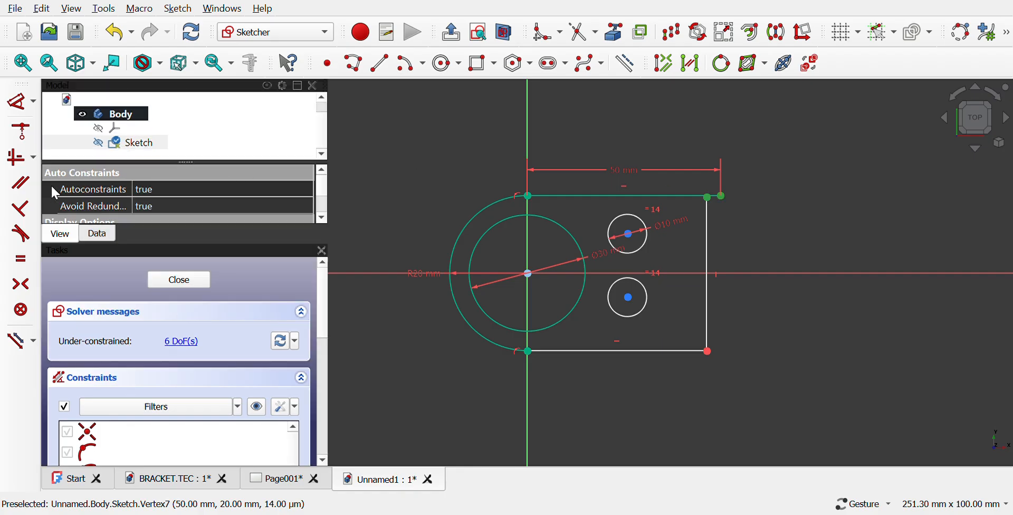
{"action": "left_click", "coordinate": [14, 166]}
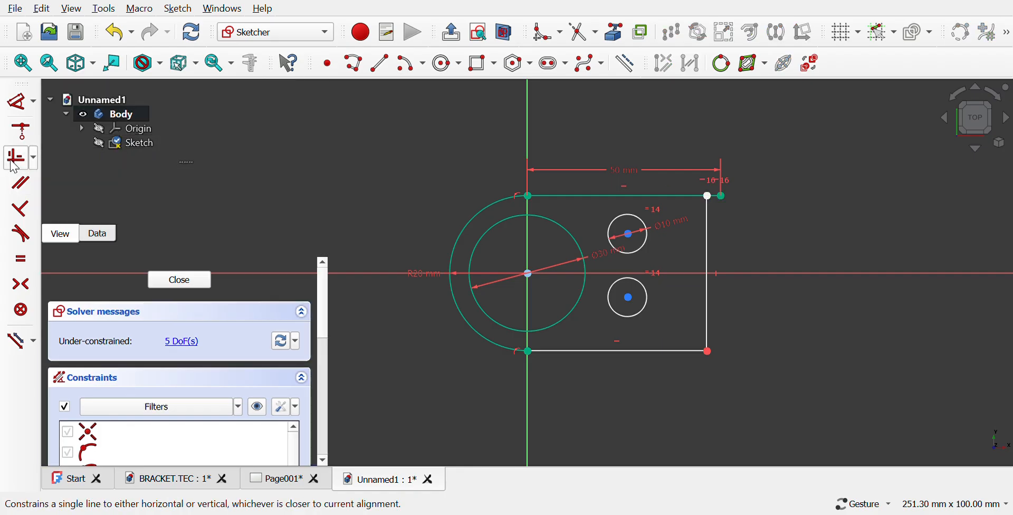
{"action": "left_click", "coordinate": [707, 197]}
{"action": "left_click", "coordinate": [721, 197]}
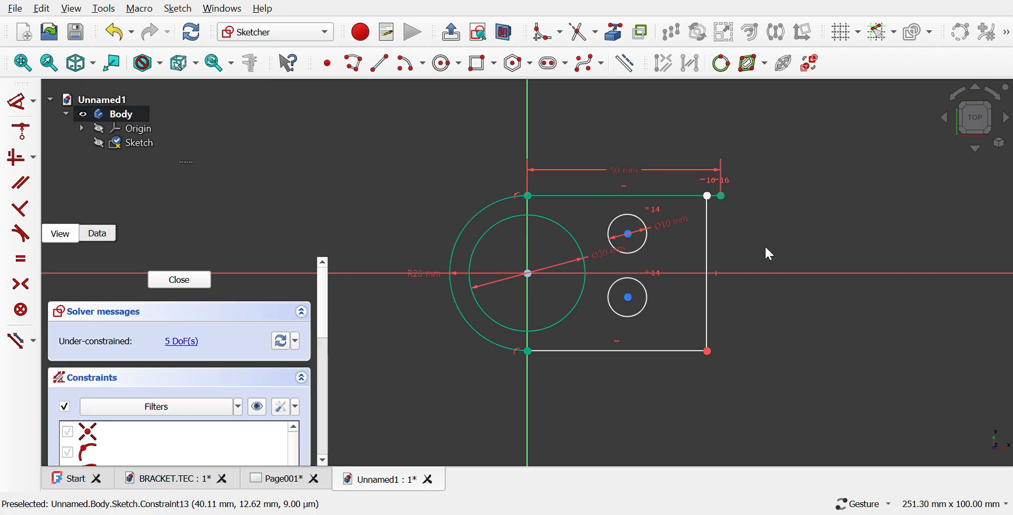
{"action": "left_click", "coordinate": [706, 195]}
{"action": "left_click", "coordinate": [719, 197]}
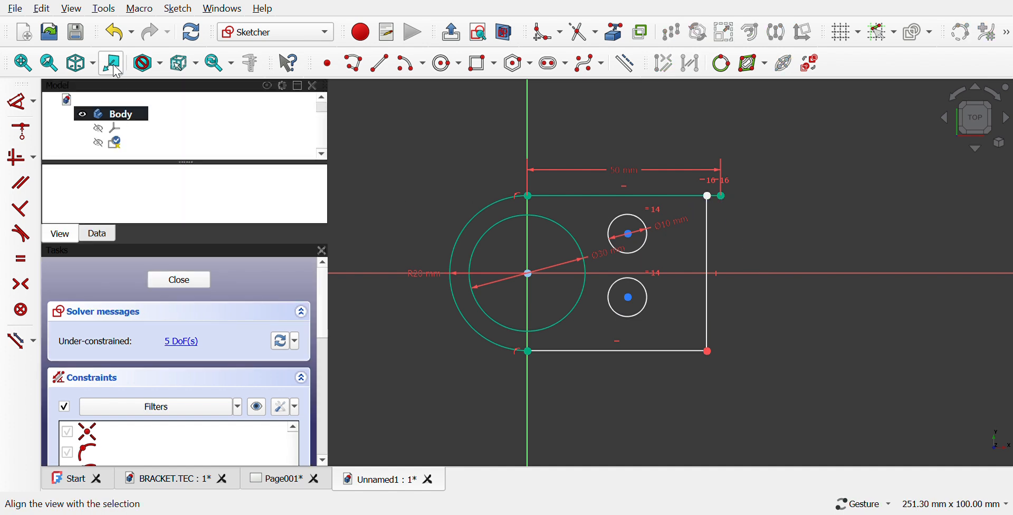
Step: Undo the horizontal constraint between the two corner points while keeping the 50 mm length dimension
{"action": "left_click", "coordinate": [116, 40]}
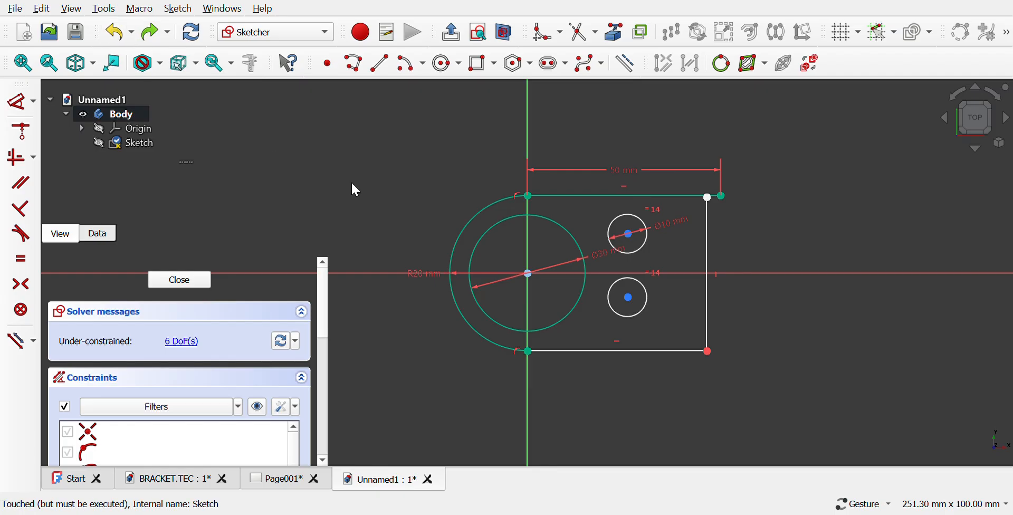
{"action": "left_click", "coordinate": [117, 36]}
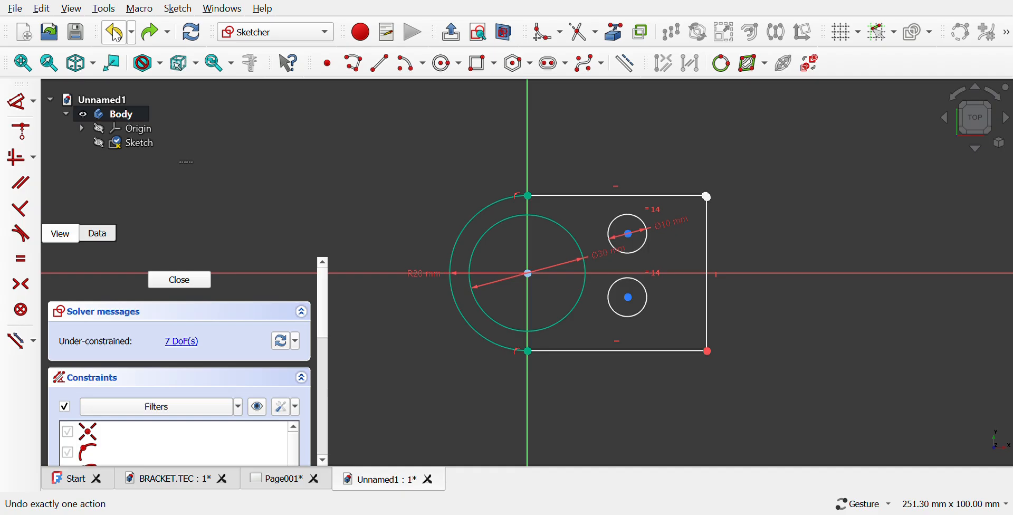
{"action": "left_click", "coordinate": [153, 34]}
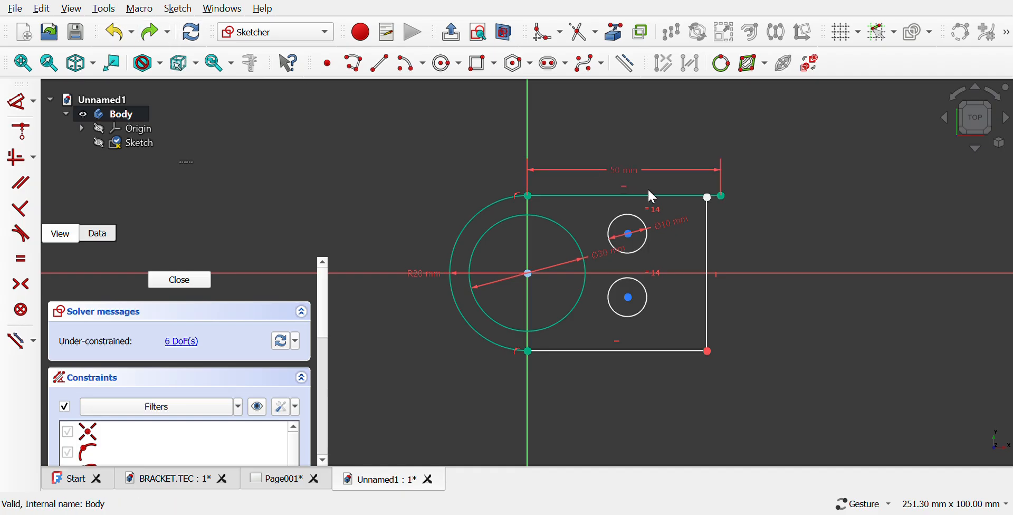
Step: Make the upper edge's free end point coincident with the vertical edge's upper end point to close the outline
{"action": "left_click", "coordinate": [709, 199]}
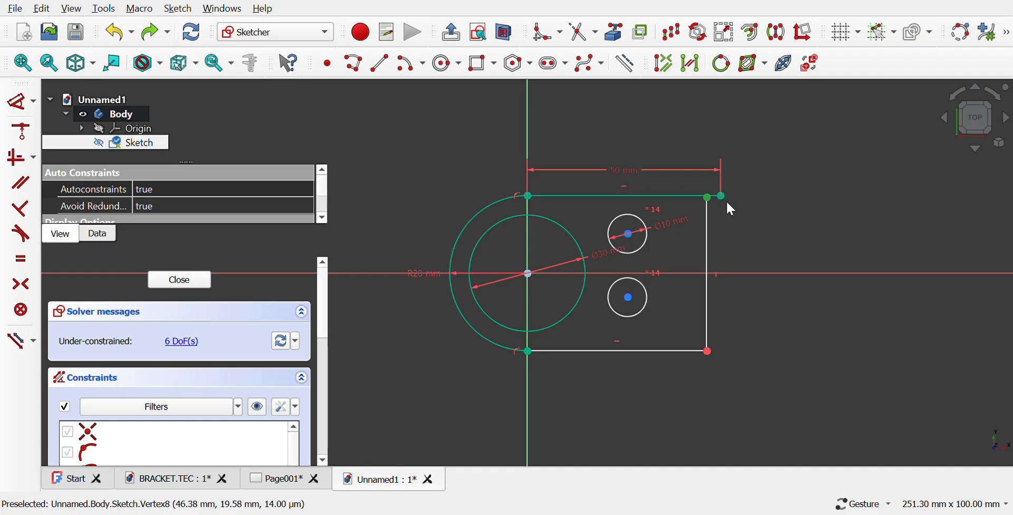
{"action": "left_click", "coordinate": [722, 196]}
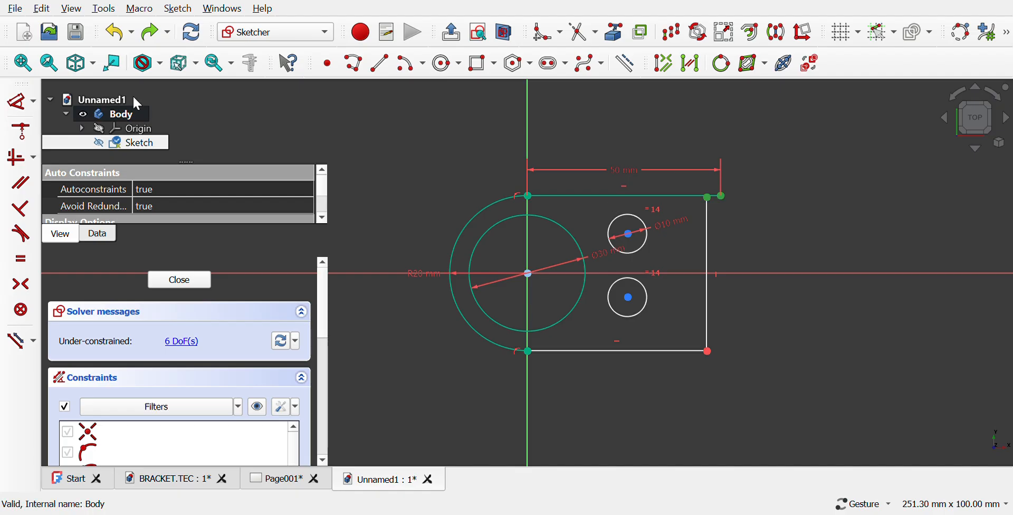
{"action": "left_click", "coordinate": [22, 132]}
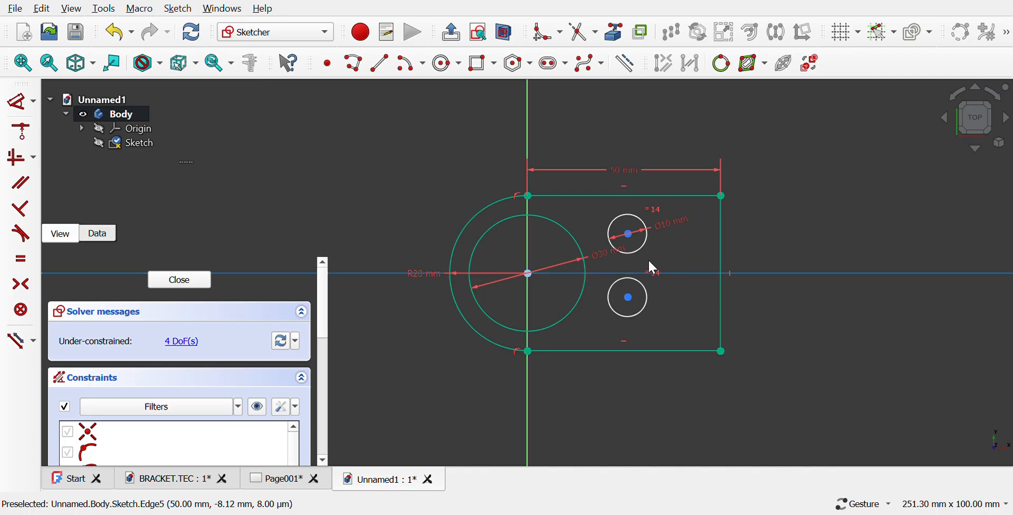
Step: Constrain the upper small circle's centre 10 mm horizontally and 10 mm vertically from the outline's upper right corner
{"action": "left_click", "coordinate": [629, 234]}
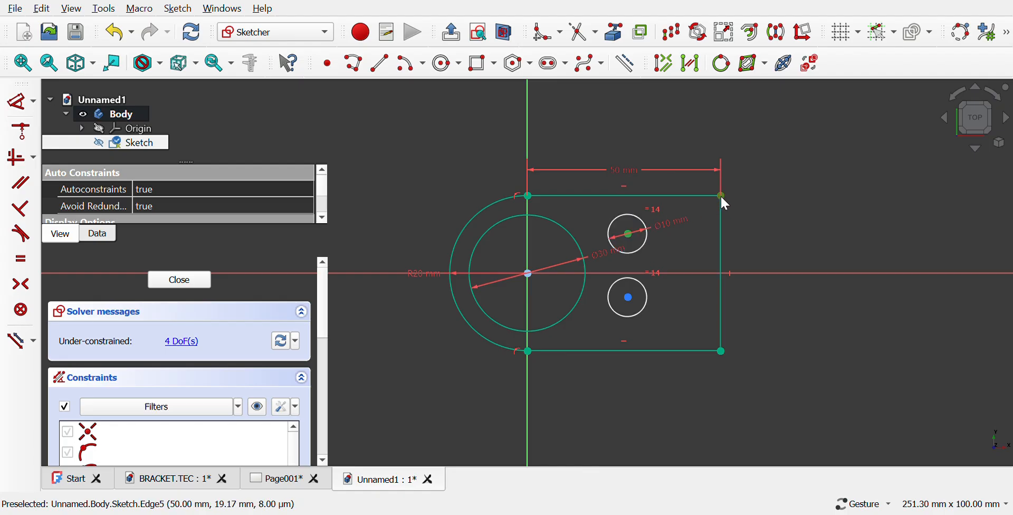
{"action": "left_click", "coordinate": [35, 104]}
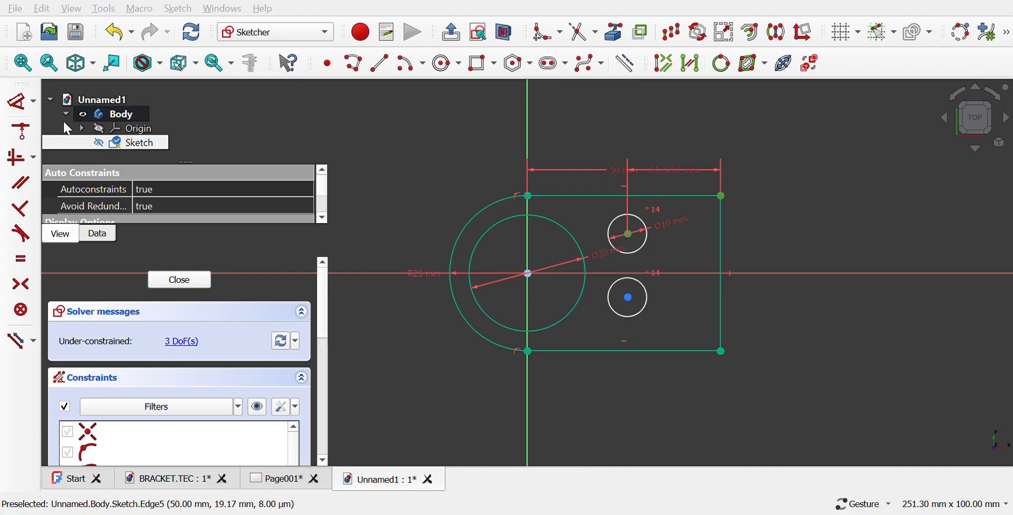
{"action": "type", "text": "10"}
{"action": "key", "text": "Return"}
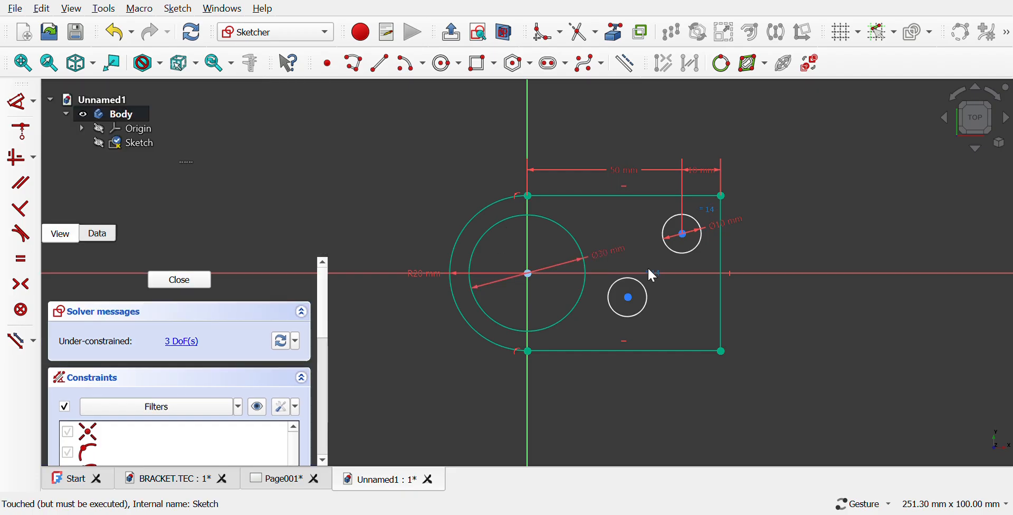
{"action": "left_click", "coordinate": [682, 233]}
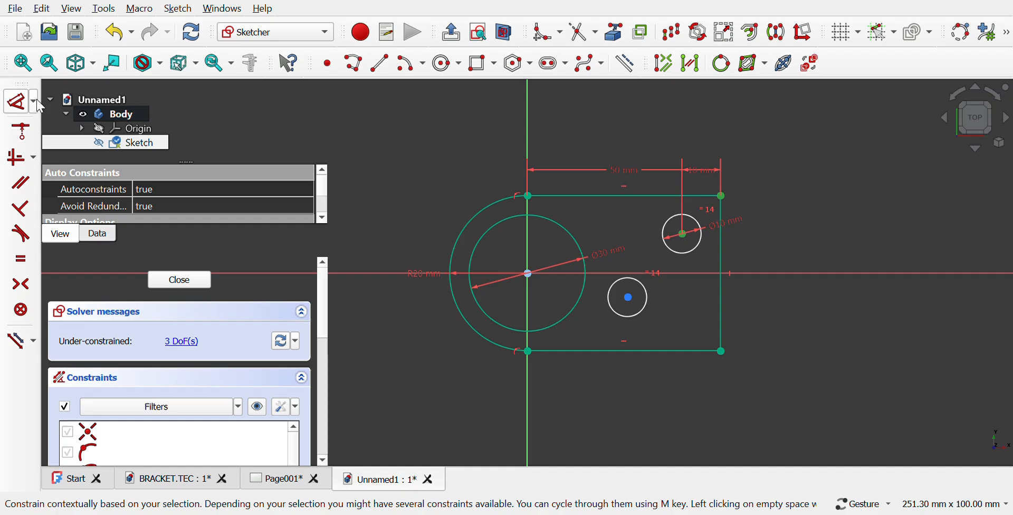
{"action": "left_click", "coordinate": [86, 140]}
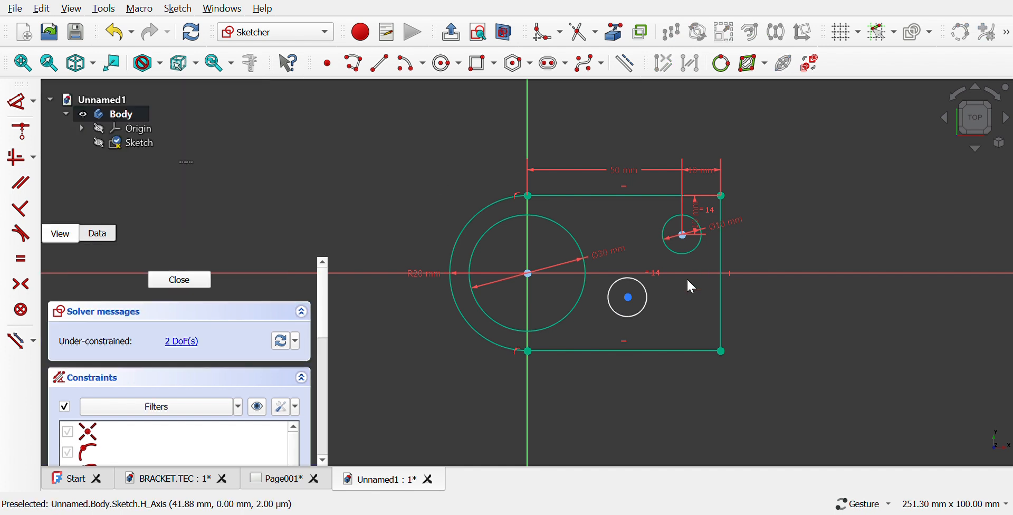
Step: Constrain the lower small circle's centre 10 mm vertically from the outline's lower right corner and align it vertically with the upper small circle's centre
{"action": "left_click", "coordinate": [628, 297]}
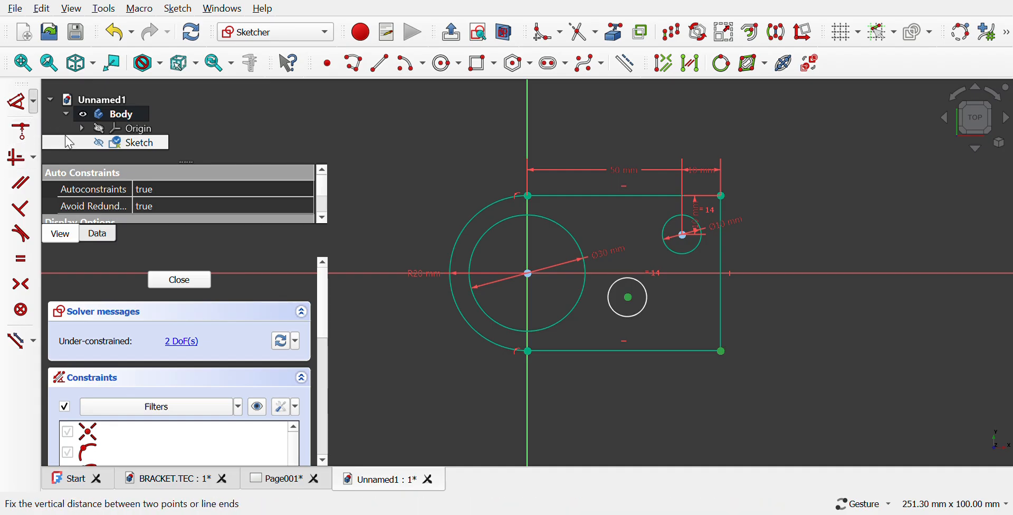
{"action": "left_click", "coordinate": [37, 105]}
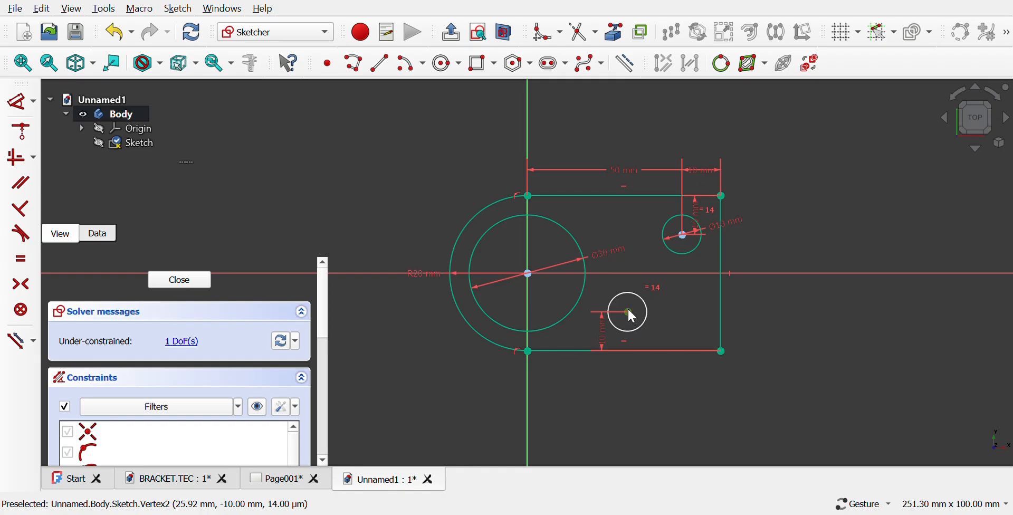
{"action": "left_click", "coordinate": [627, 309]}
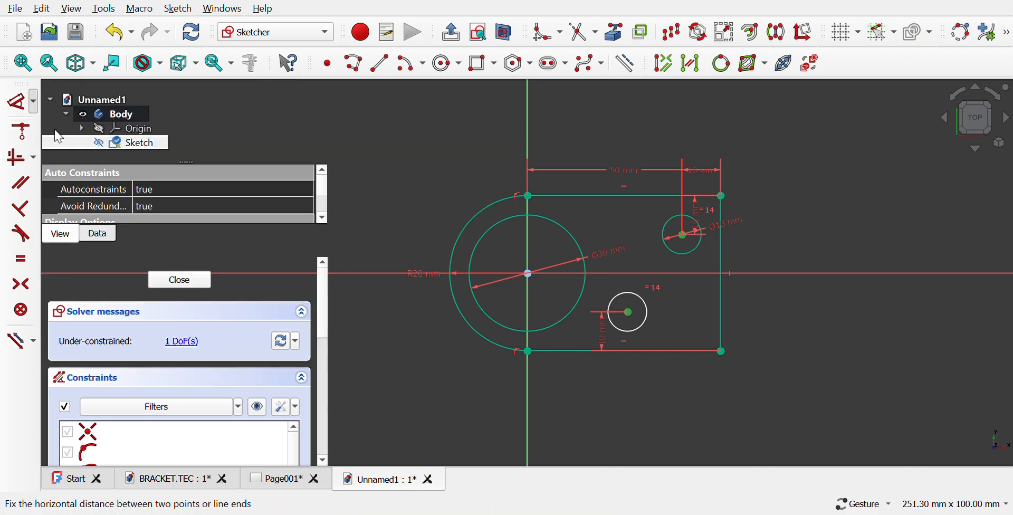
{"action": "left_click", "coordinate": [19, 167]}
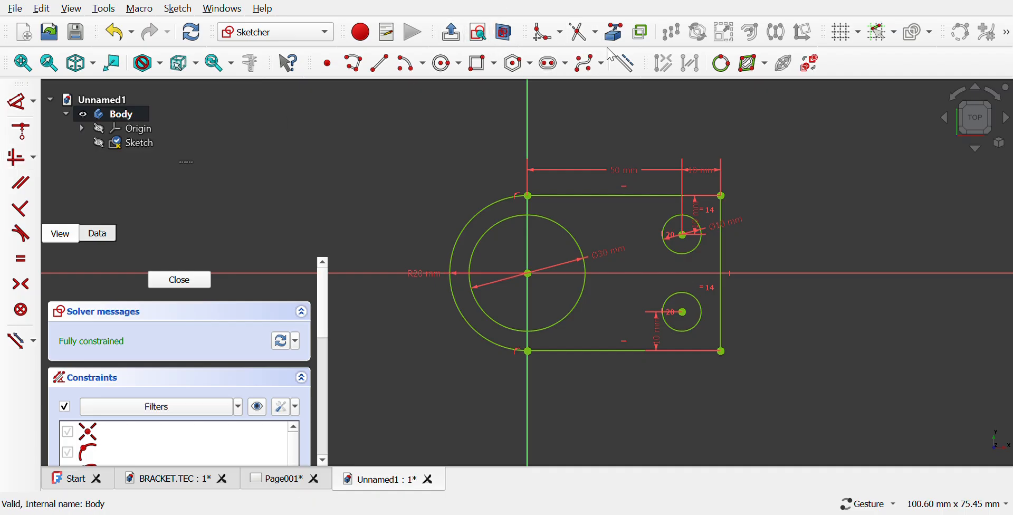
Step: Finish the base sketch and pad it to a length of 15 mm
{"action": "left_click", "coordinate": [450, 33]}
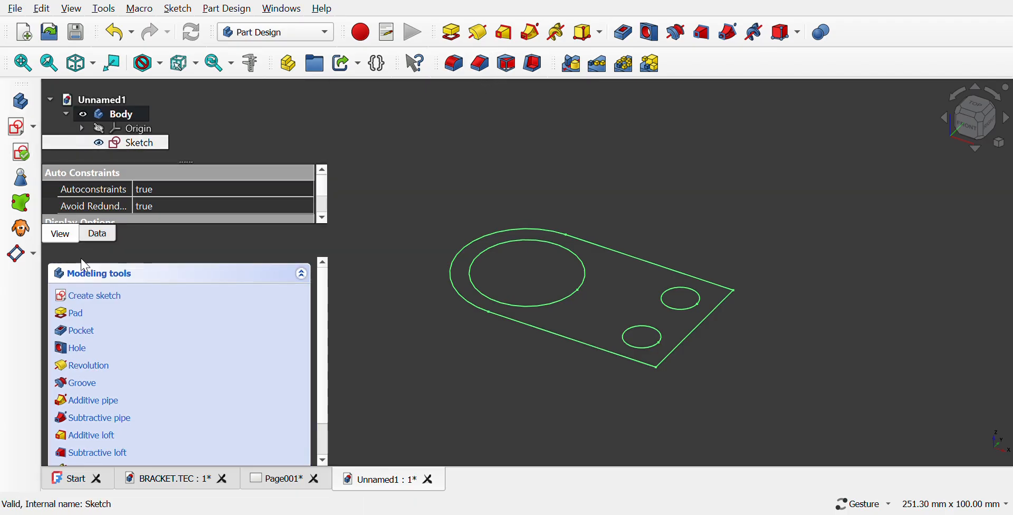
{"action": "left_click", "coordinate": [86, 316]}
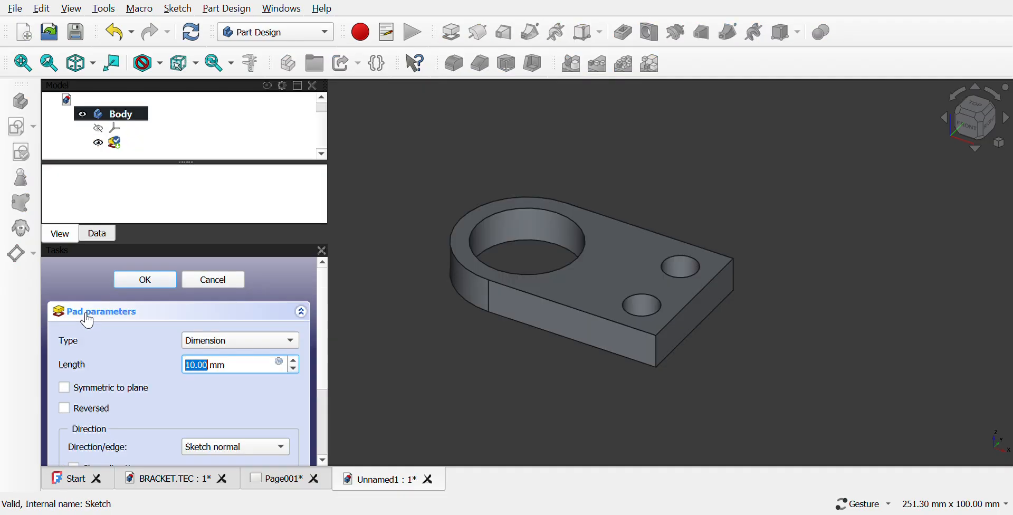
{"action": "scroll", "coordinate": [296, 368], "scroll_direction": "up", "scroll_amount": 5}
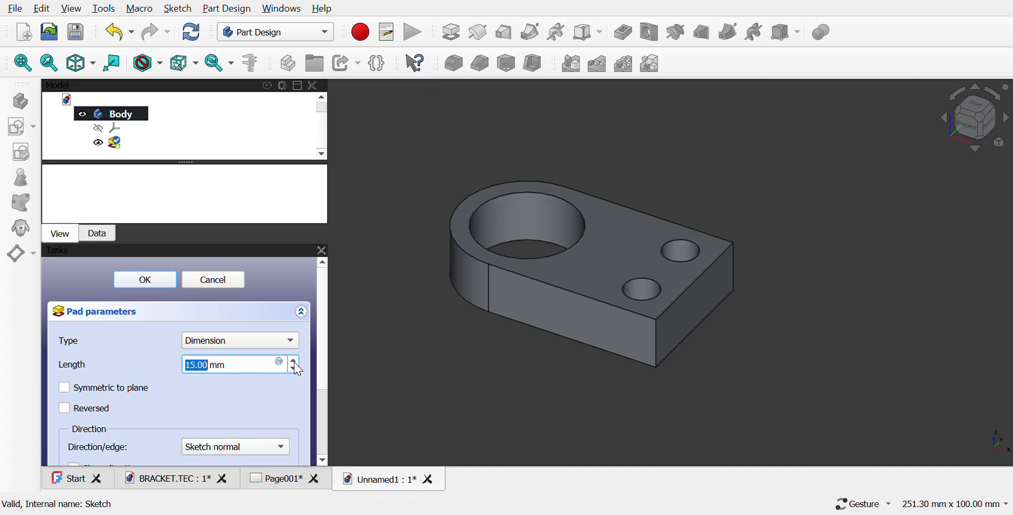
{"action": "left_click", "coordinate": [169, 286]}
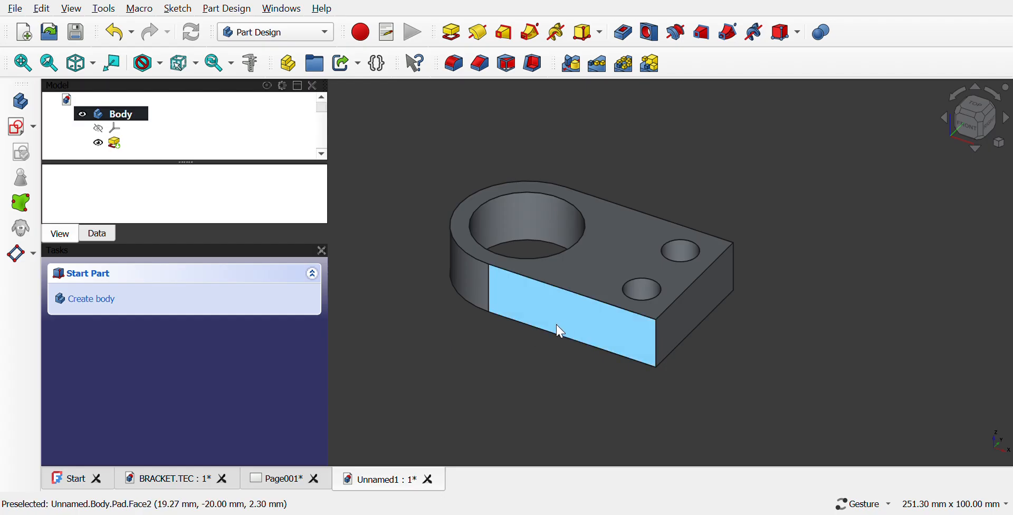
Step: Start a sketch on the pad's long flat front face and consult the bracket's technical drawing for the slot dimensions
{"action": "left_click", "coordinate": [571, 321]}
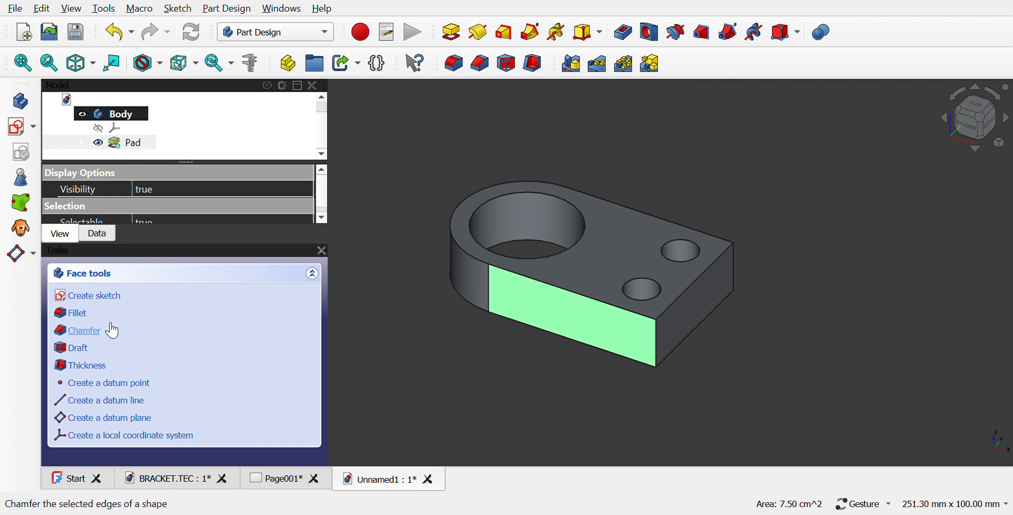
{"action": "left_click", "coordinate": [100, 296]}
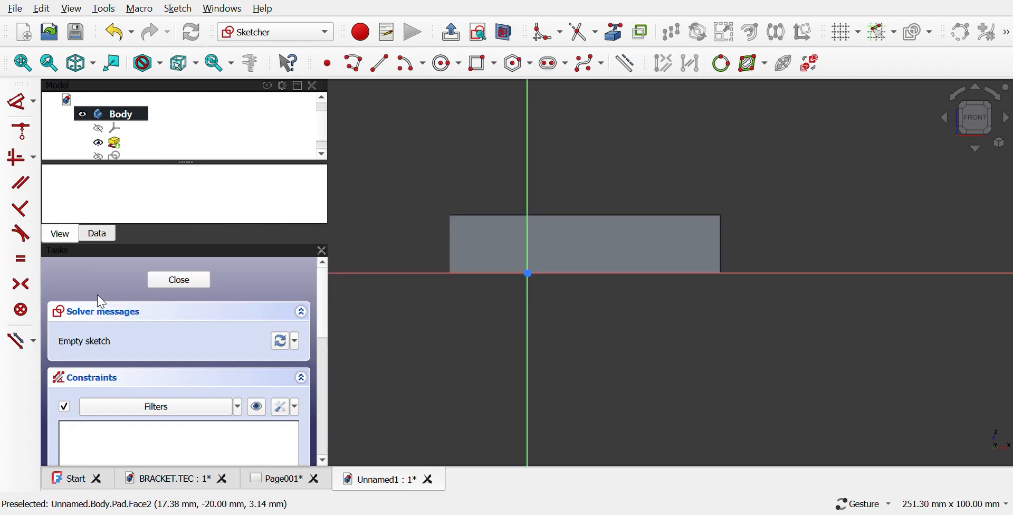
{"action": "left_click", "coordinate": [290, 480]}
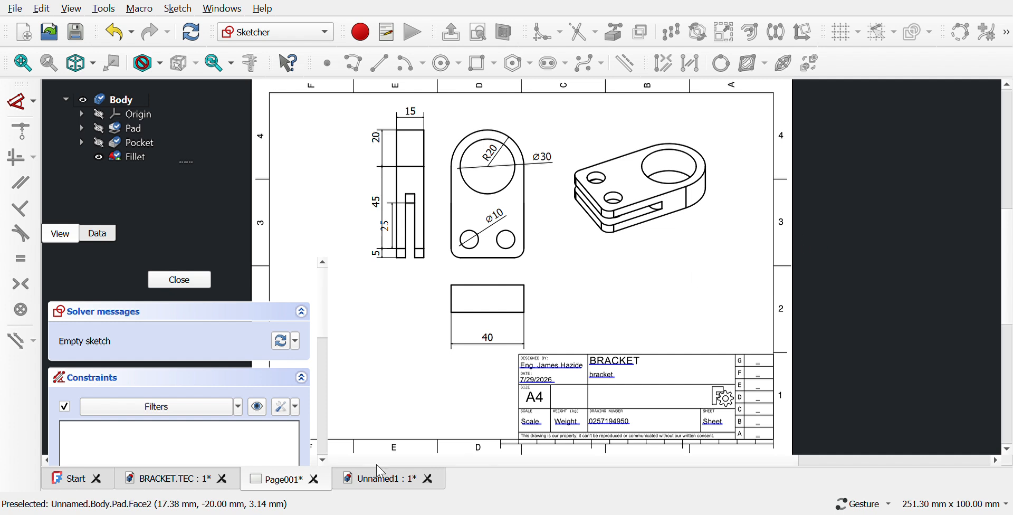
{"action": "left_click", "coordinate": [366, 484]}
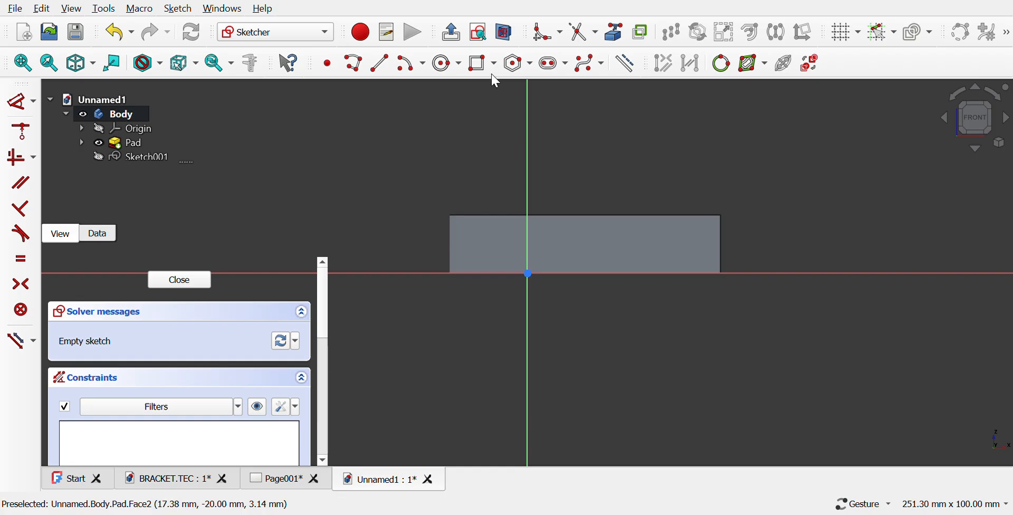
Step: Sketch a horizontal slot rectangle about 35 mm long on the front face, extending past the pad's square end
{"action": "left_click", "coordinate": [483, 64]}
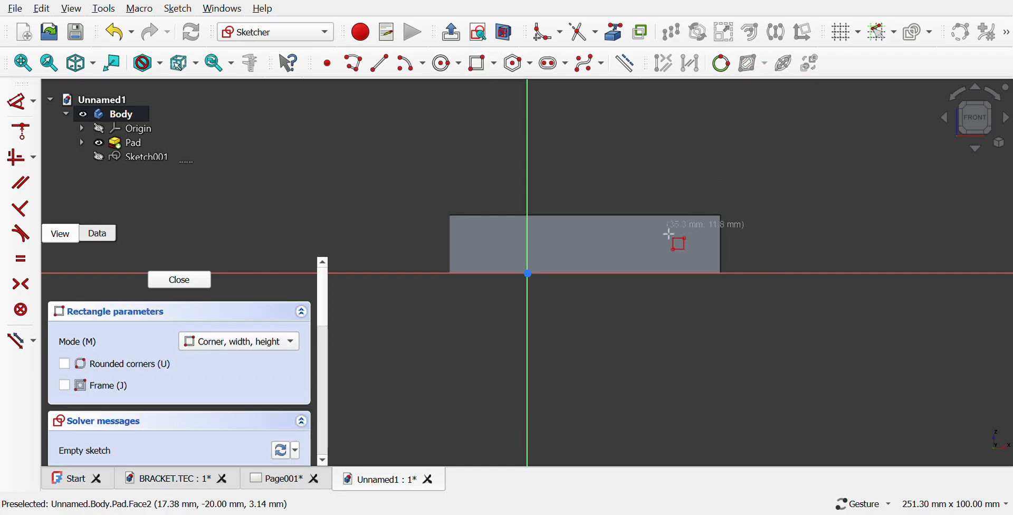
{"action": "left_click", "coordinate": [603, 242]}
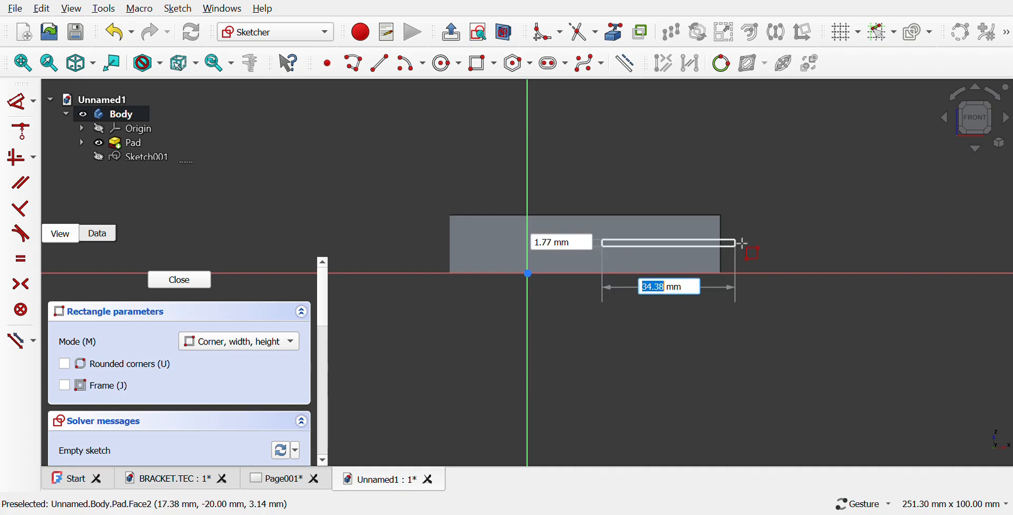
{"action": "left_click", "coordinate": [741, 240]}
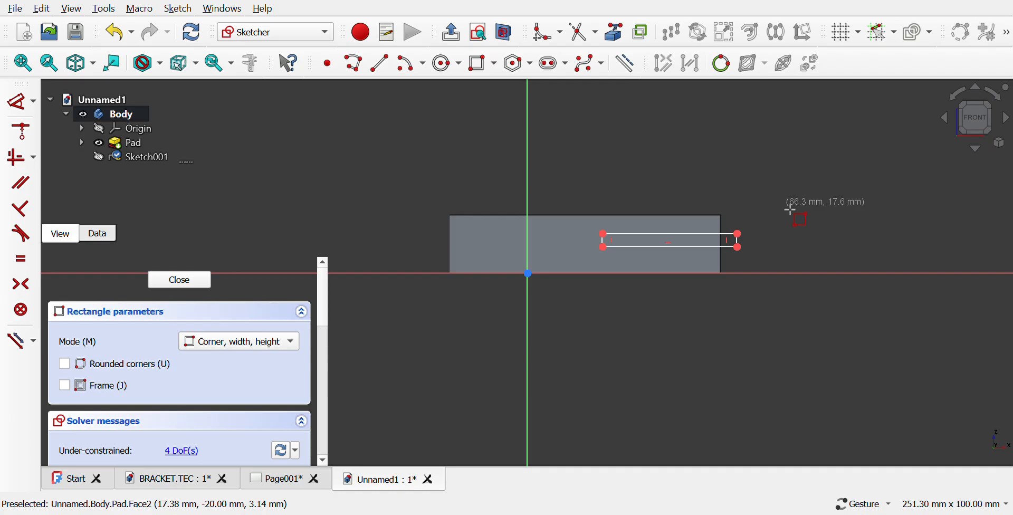
{"action": "right_click", "coordinate": [790, 209]}
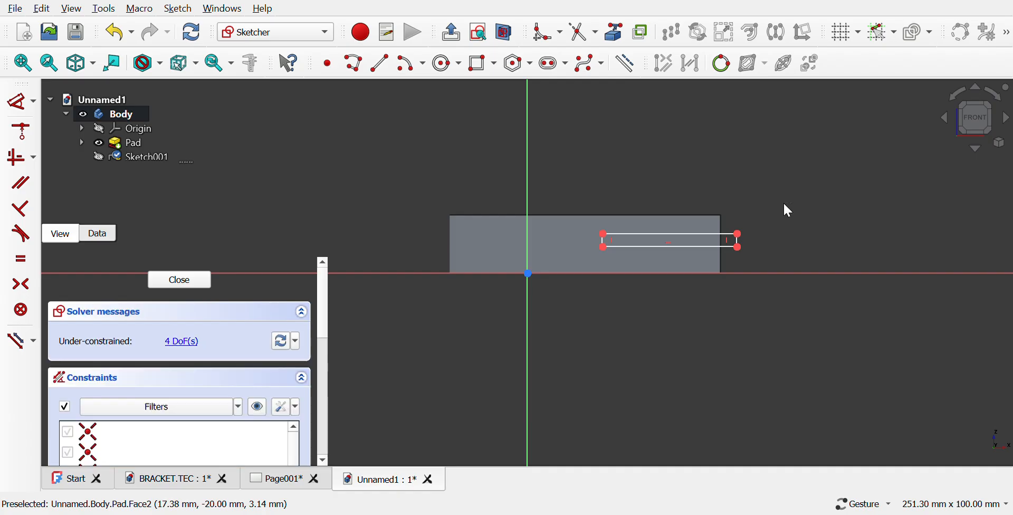
Step: Project the pad's vertical end edge and upper front edge into the sketch as external geometry
{"action": "left_click", "coordinate": [615, 33]}
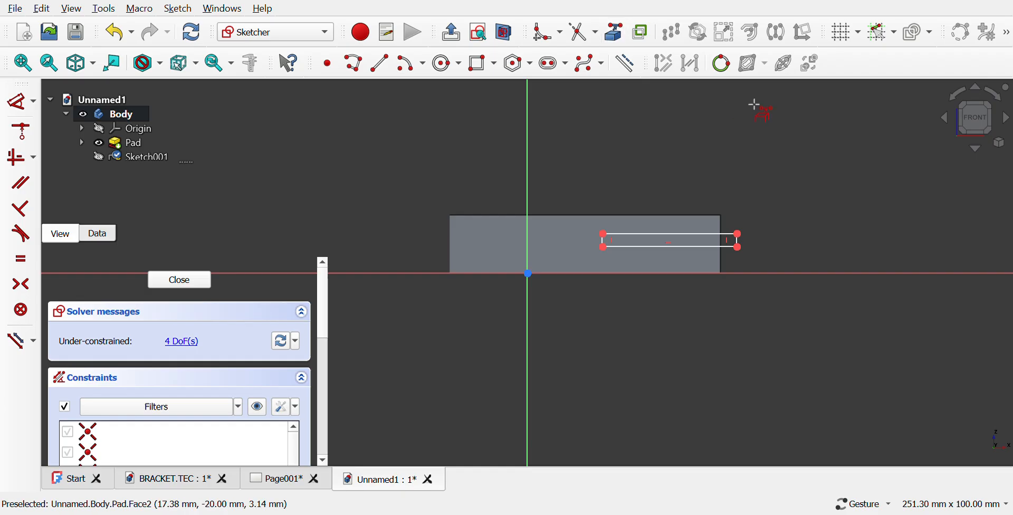
{"action": "left_click", "coordinate": [721, 235]}
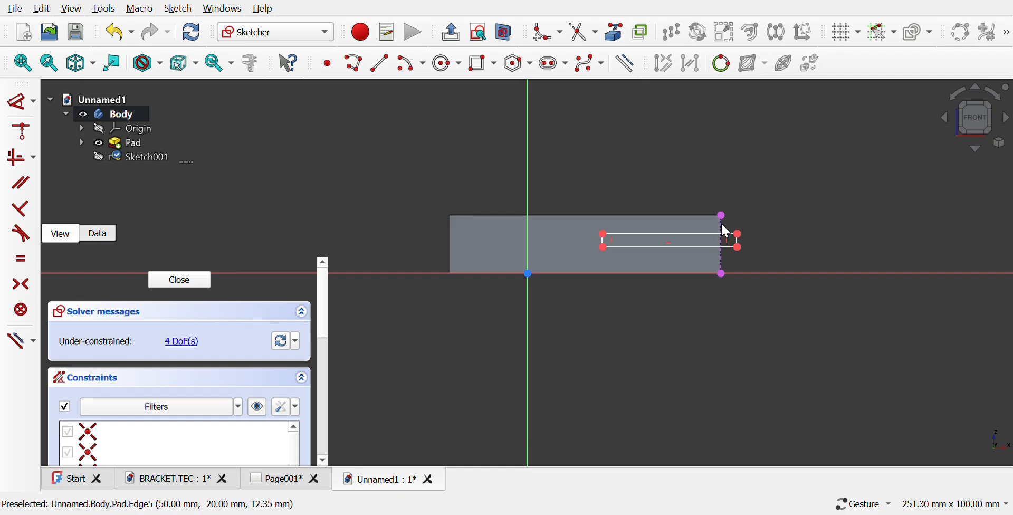
{"action": "right_click", "coordinate": [690, 183]}
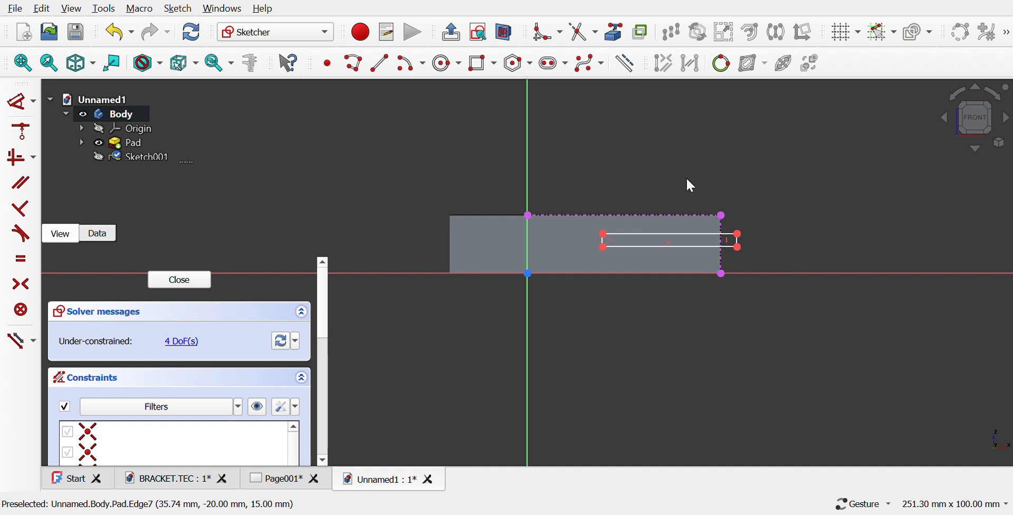
Step: Dimension the slot rectangle with a height of 5 mm and a length of 30 mm
{"action": "left_click", "coordinate": [741, 246]}
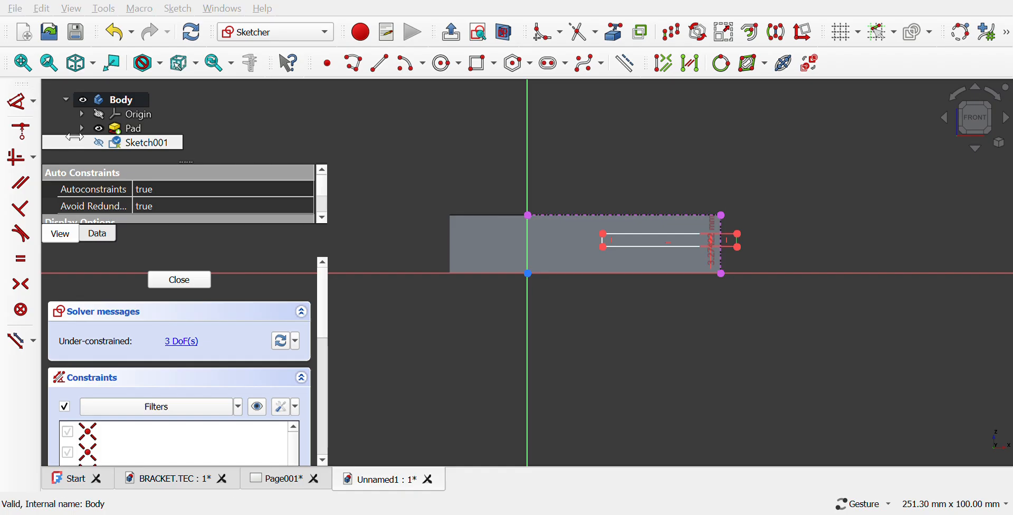
{"action": "key", "text": "Return"}
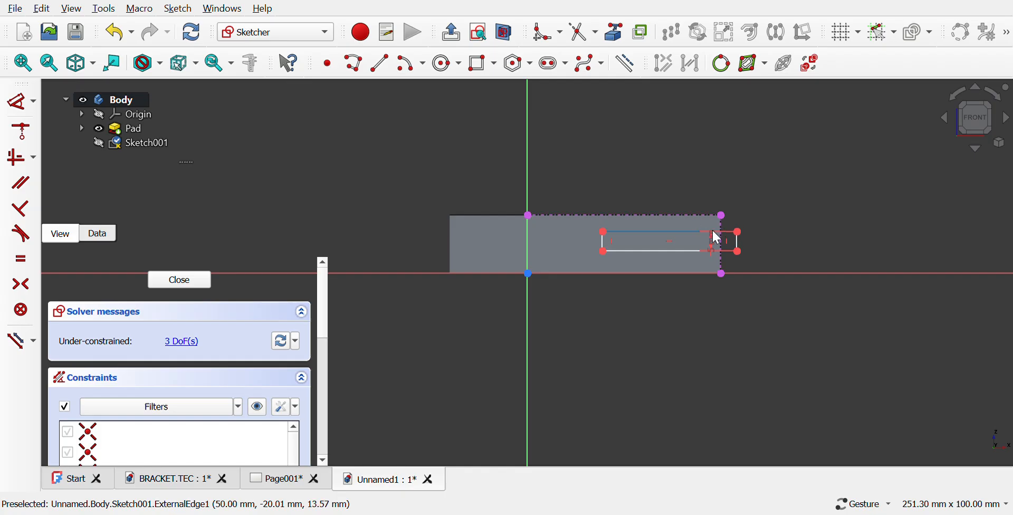
{"action": "left_click", "coordinate": [671, 232]}
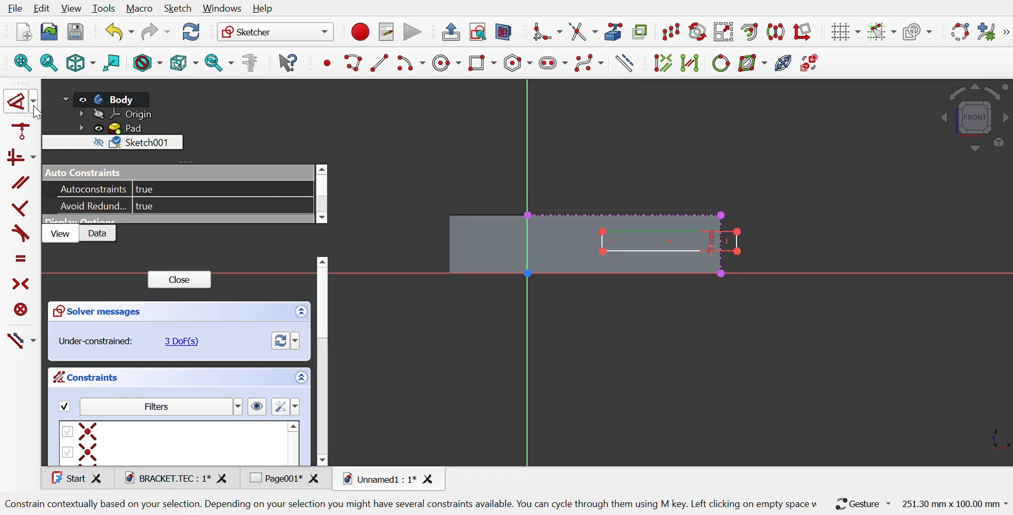
{"action": "key", "text": "l"}
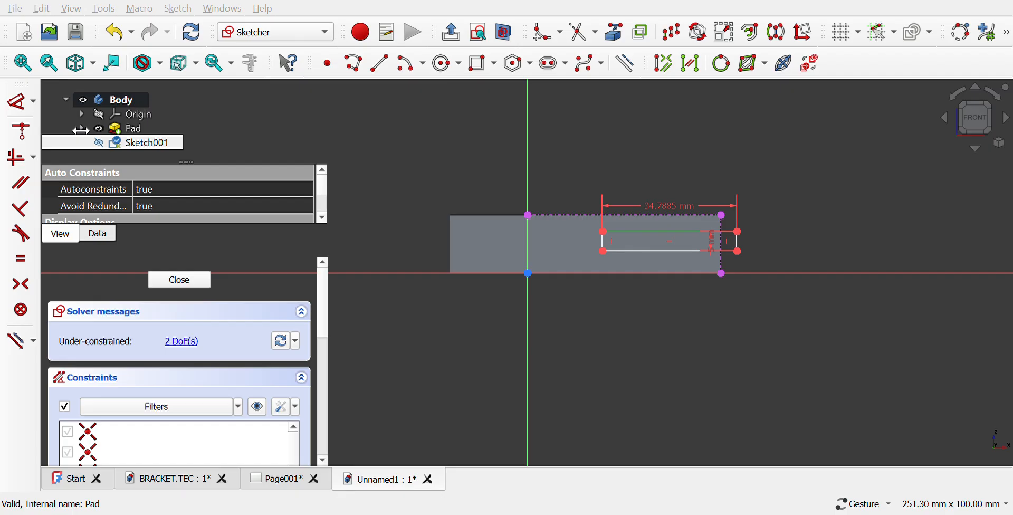
{"action": "type", "text": "30"}
{"action": "key", "text": "Return"}
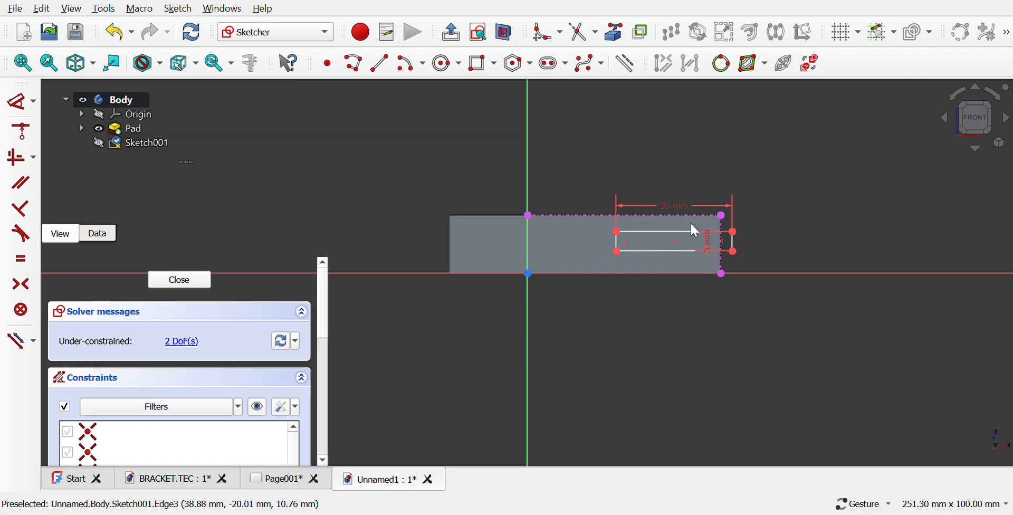
Step: Constrain the rectangle's upper right corner 5 mm below the pad's projected upper right corner and align the two points vertically
{"action": "left_click", "coordinate": [733, 233]}
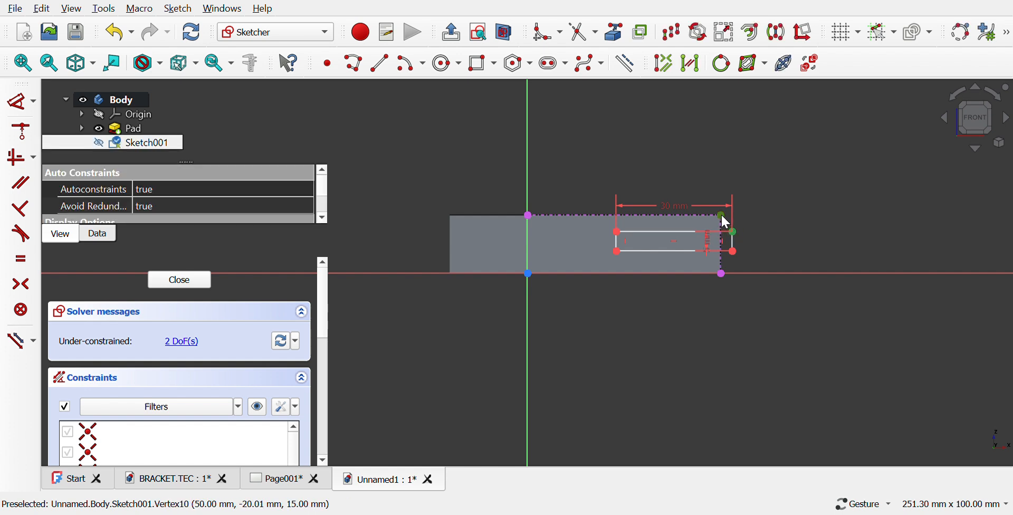
{"action": "left_click", "coordinate": [722, 216]}
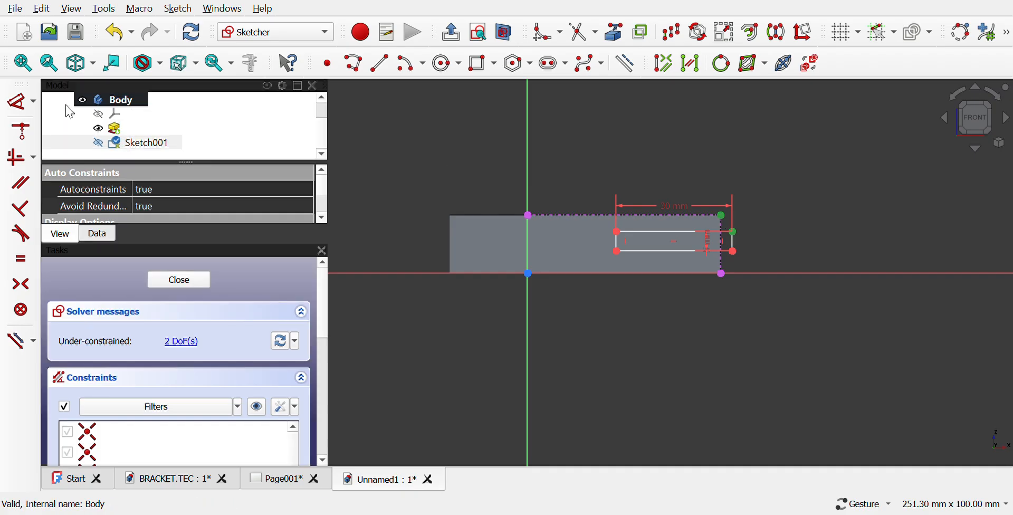
{"action": "left_click", "coordinate": [36, 106]}
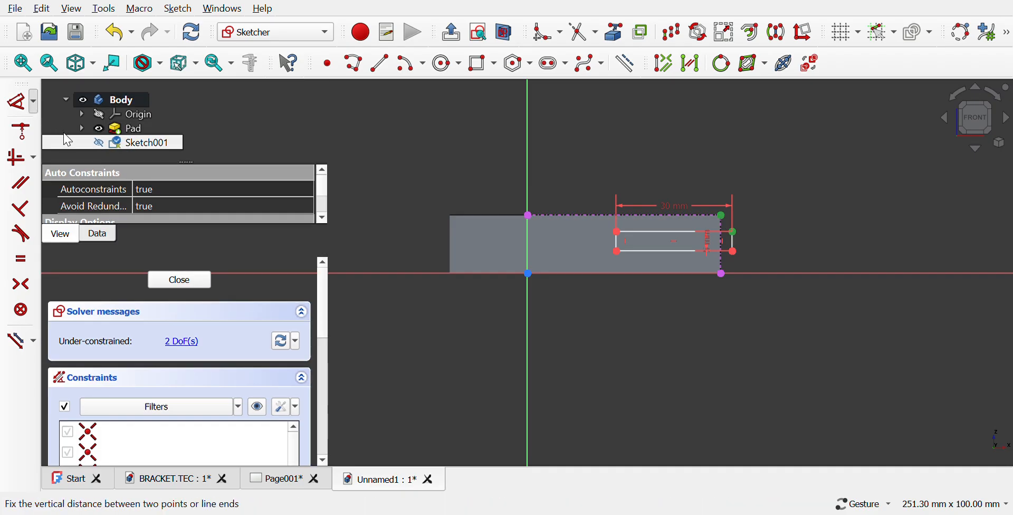
{"action": "left_click", "coordinate": [71, 137]}
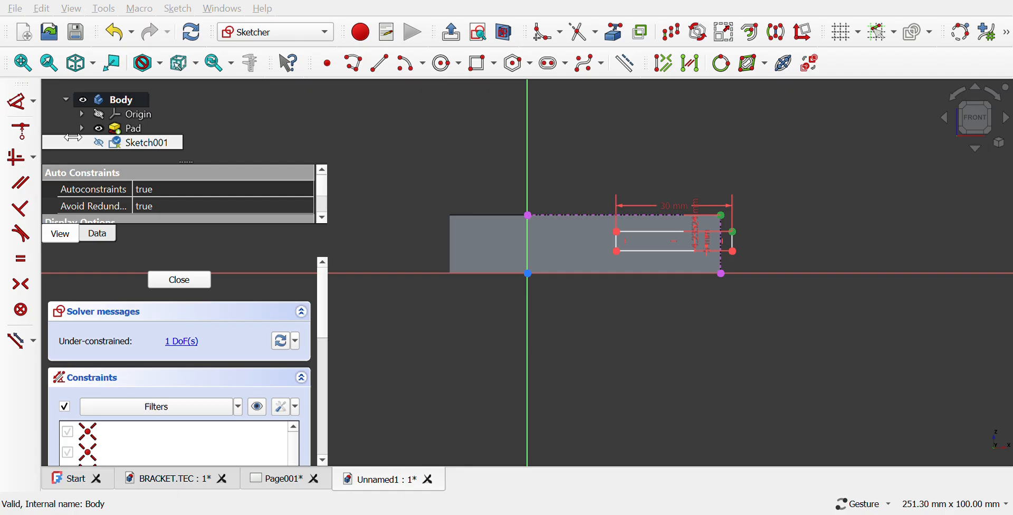
{"action": "type", "text": "5"}
{"action": "key", "text": "Return"}
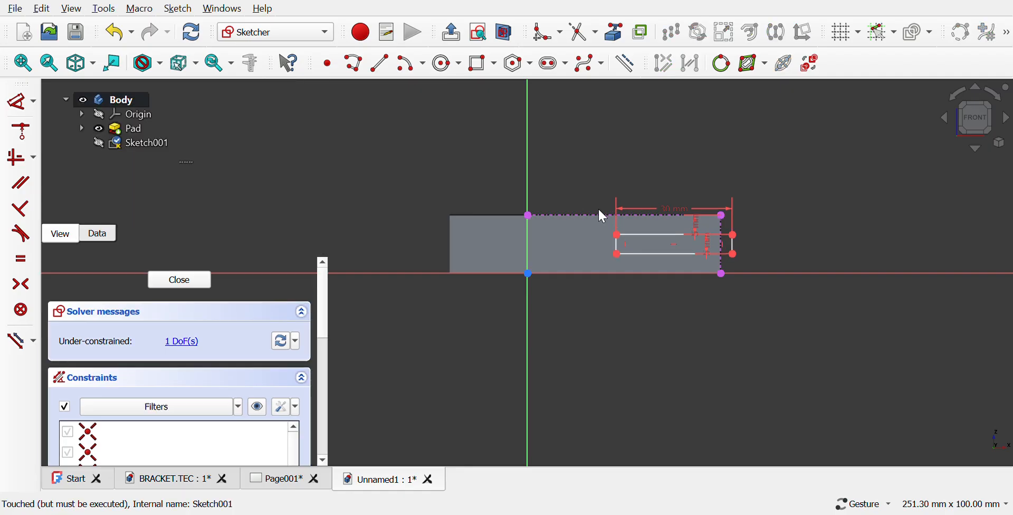
{"action": "left_click", "coordinate": [721, 215]}
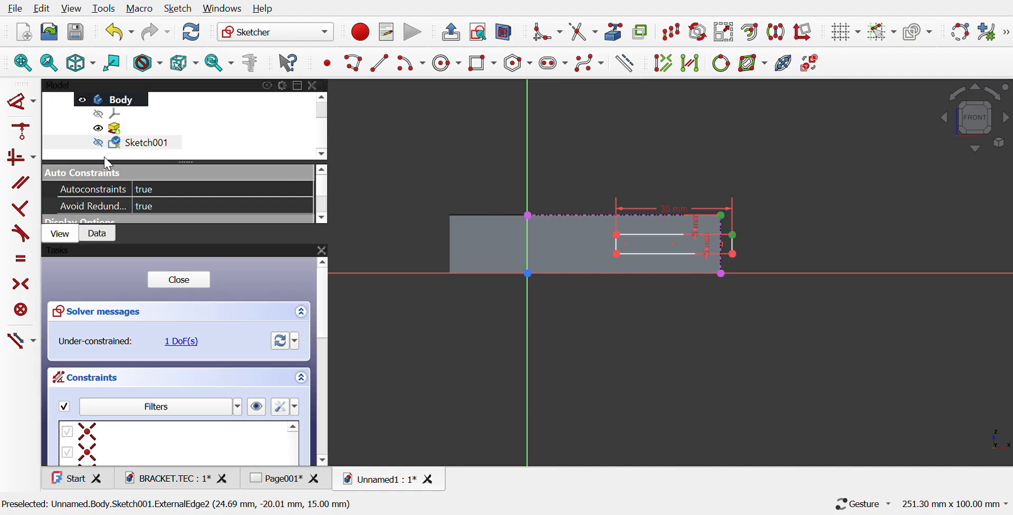
{"action": "left_click", "coordinate": [18, 164]}
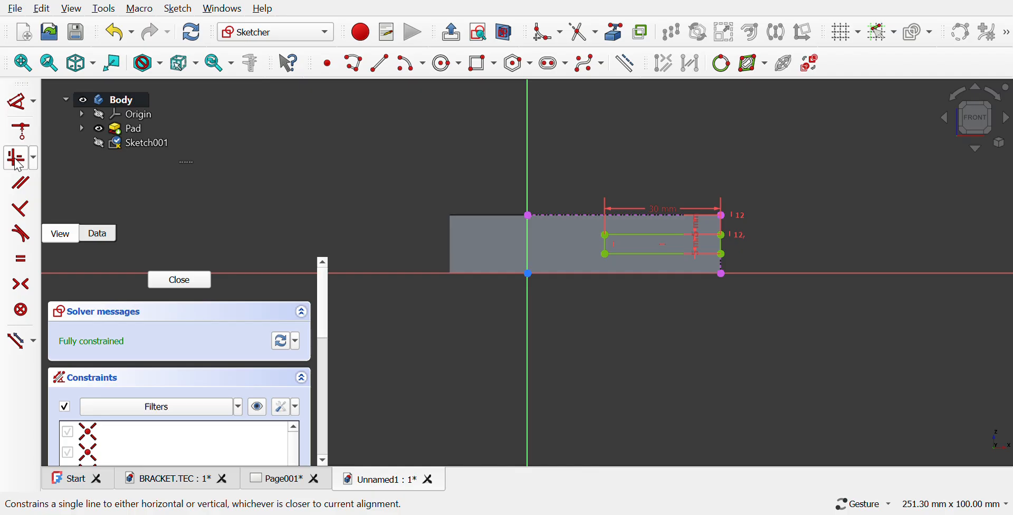
Step: Finish the slot sketch and pocket it 43 mm deep through the bracket's full width
{"action": "left_click", "coordinate": [451, 32]}
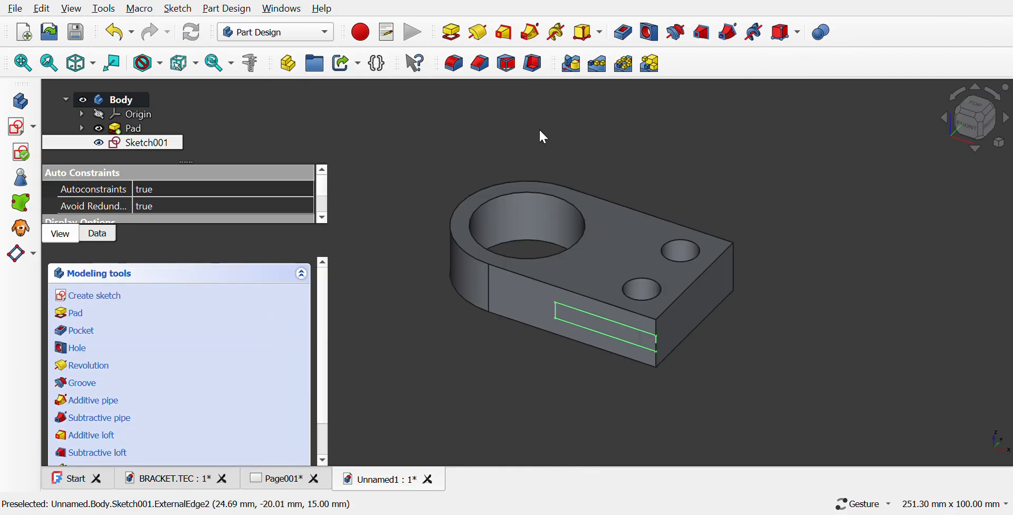
{"action": "left_click", "coordinate": [621, 34]}
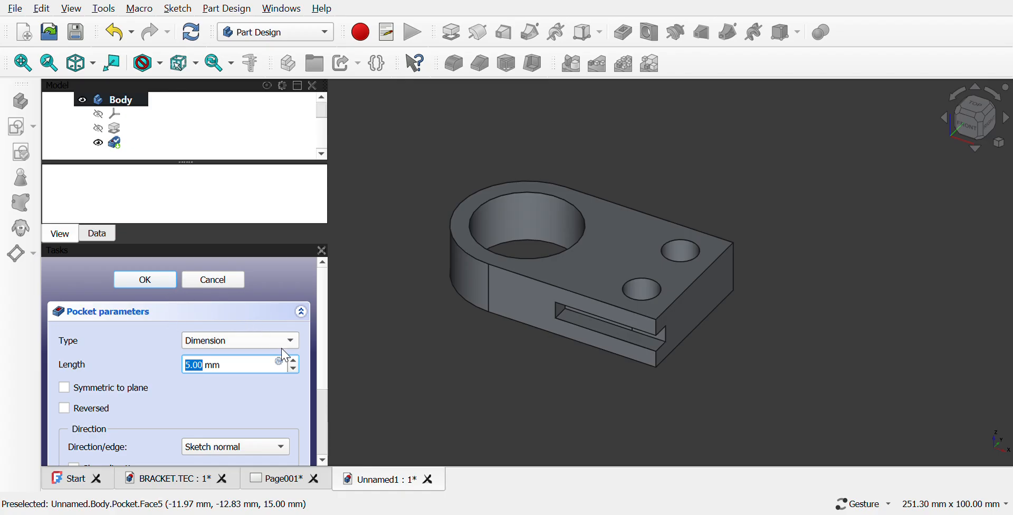
{"action": "left_click", "coordinate": [294, 359]}
{"action": "left_click", "coordinate": [294, 359]}
{"action": "left_click", "coordinate": [295, 359]}
{"action": "left_click", "coordinate": [294, 359]}
{"action": "left_click", "coordinate": [294, 359]}
{"action": "left_click", "coordinate": [294, 359]}
{"action": "left_click", "coordinate": [294, 359]}
{"action": "left_click", "coordinate": [294, 359]}
{"action": "left_click", "coordinate": [294, 359]}
{"action": "left_click", "coordinate": [295, 359]}
{"action": "left_click", "coordinate": [294, 359]}
{"action": "left_click", "coordinate": [294, 359]}
{"action": "left_click", "coordinate": [294, 359]}
{"action": "left_click", "coordinate": [295, 359]}
{"action": "left_click", "coordinate": [295, 359]}
{"action": "left_click", "coordinate": [295, 359]}
{"action": "left_click", "coordinate": [294, 359]}
{"action": "left_click", "coordinate": [294, 359]}
{"action": "left_click", "coordinate": [294, 359]}
{"action": "left_click", "coordinate": [295, 359]}
{"action": "left_click", "coordinate": [295, 360]}
{"action": "left_click", "coordinate": [294, 359]}
{"action": "left_click", "coordinate": [295, 360]}
{"action": "left_click", "coordinate": [294, 359]}
{"action": "left_click", "coordinate": [294, 359]}
{"action": "left_click", "coordinate": [294, 359]}
{"action": "left_click", "coordinate": [295, 359]}
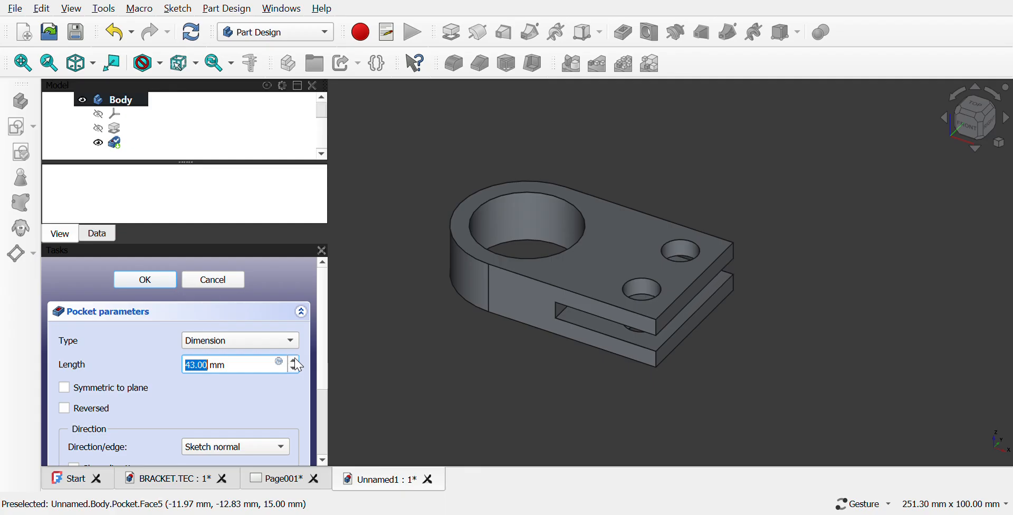
{"action": "left_click", "coordinate": [140, 280]}
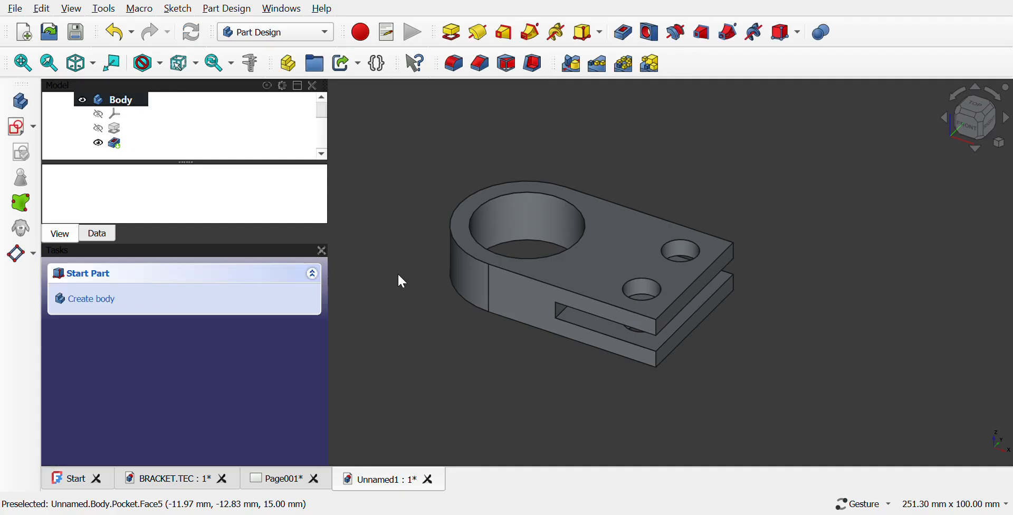
Step: Start a fillet on the slot's front inner vertical edge and set its radius to 5 mm
{"action": "left_click", "coordinate": [555, 311]}
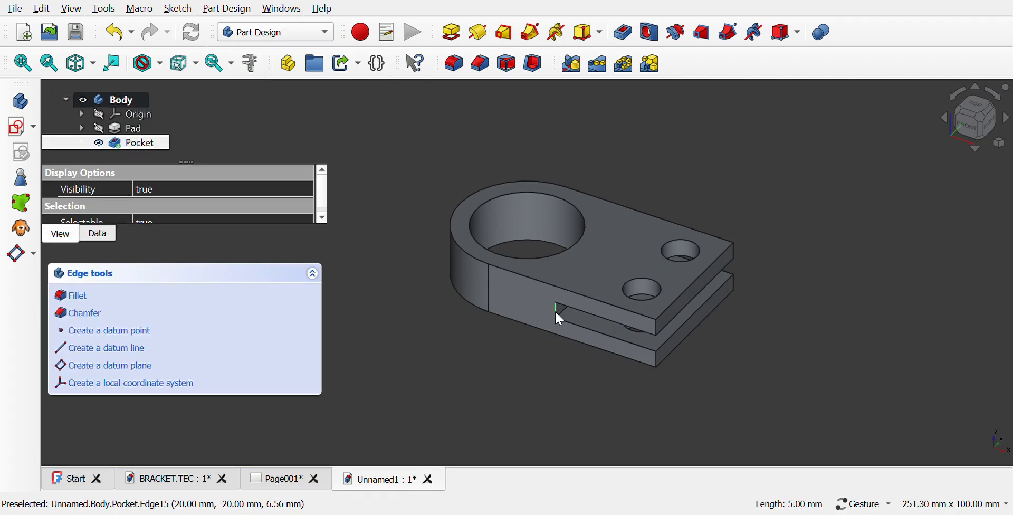
{"action": "left_click", "coordinate": [74, 296]}
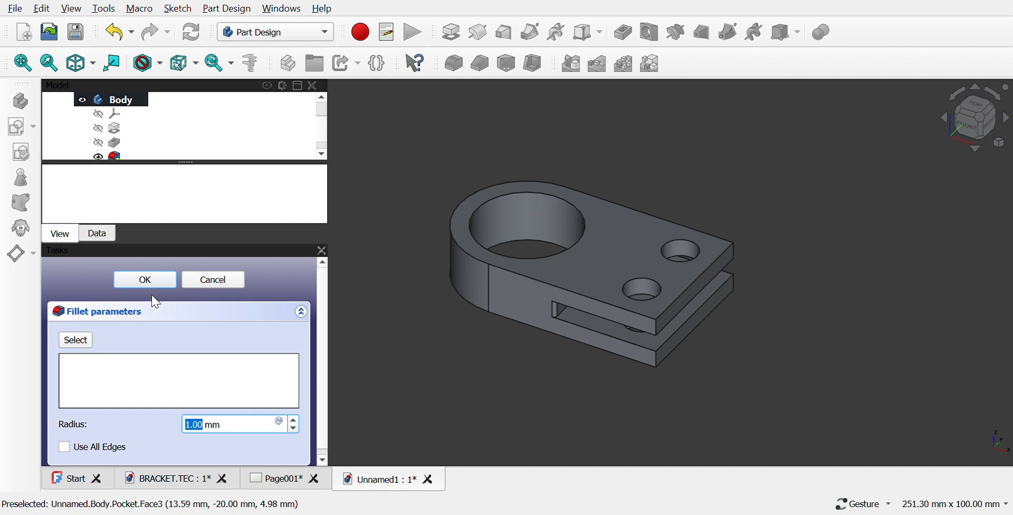
{"action": "left_click", "coordinate": [296, 421]}
{"action": "left_click", "coordinate": [295, 420]}
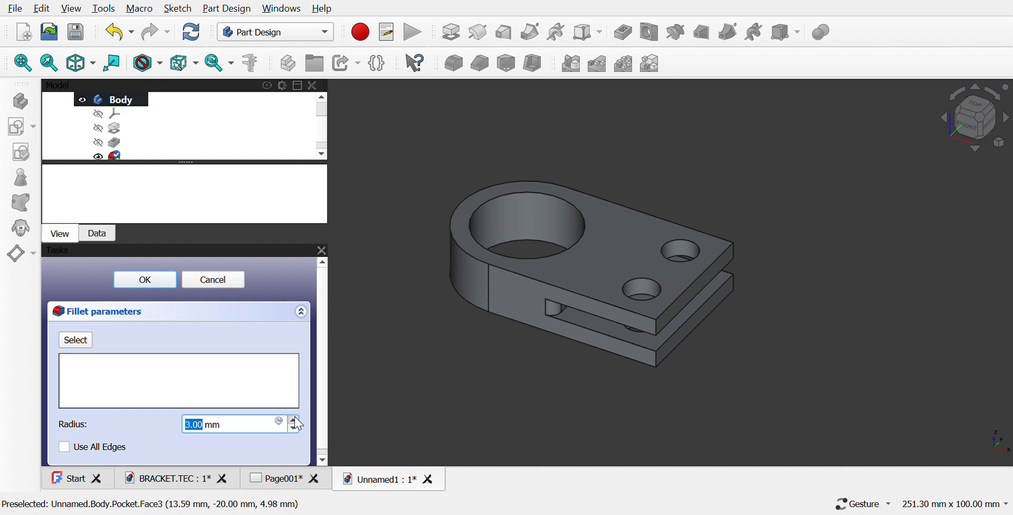
{"action": "left_click", "coordinate": [296, 420]}
{"action": "left_click", "coordinate": [296, 421]}
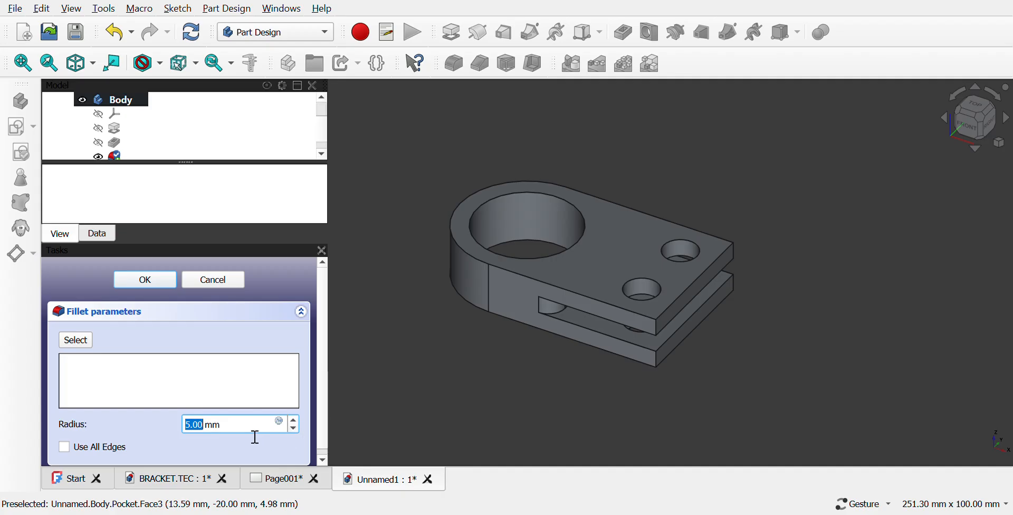
Step: Add the four outer vertical corner edges of the two prongs and the slot's rear inner vertical edge to the fillet and apply it
{"action": "left_click", "coordinate": [79, 342]}
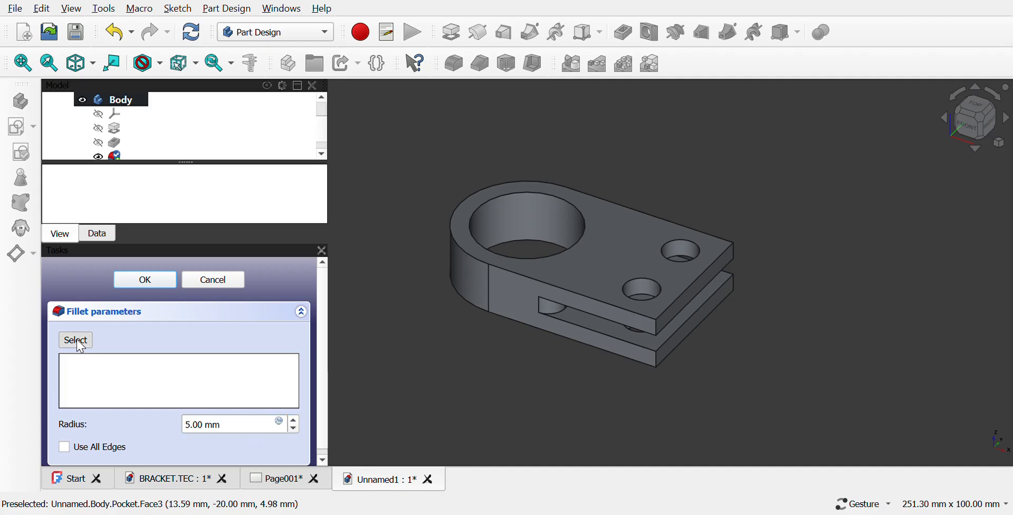
{"action": "left_click", "coordinate": [654, 357]}
{"action": "left_click", "coordinate": [656, 330]}
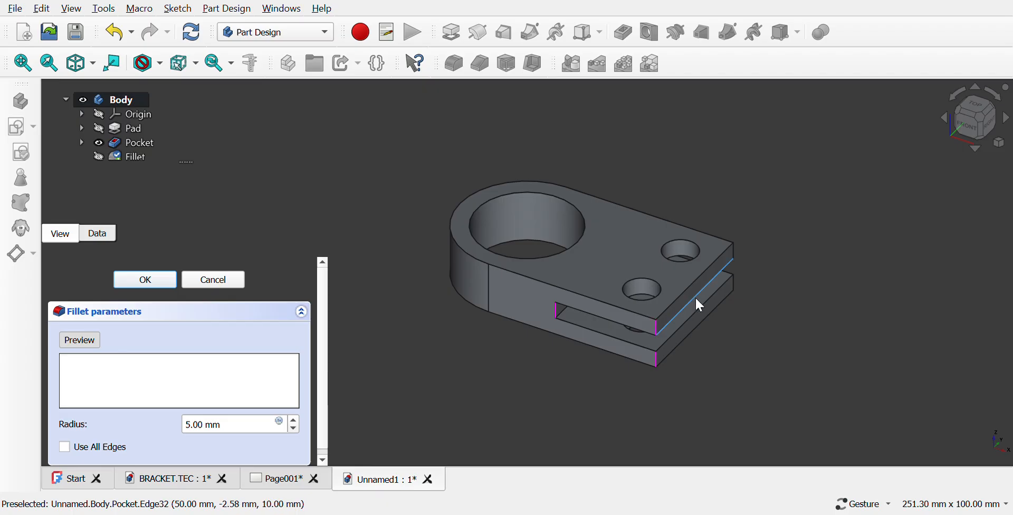
{"action": "left_click", "coordinate": [733, 246]}
{"action": "left_click", "coordinate": [734, 284]}
{"action": "scroll", "coordinate": [706, 283], "scroll_direction": "up", "scroll_amount": 2}
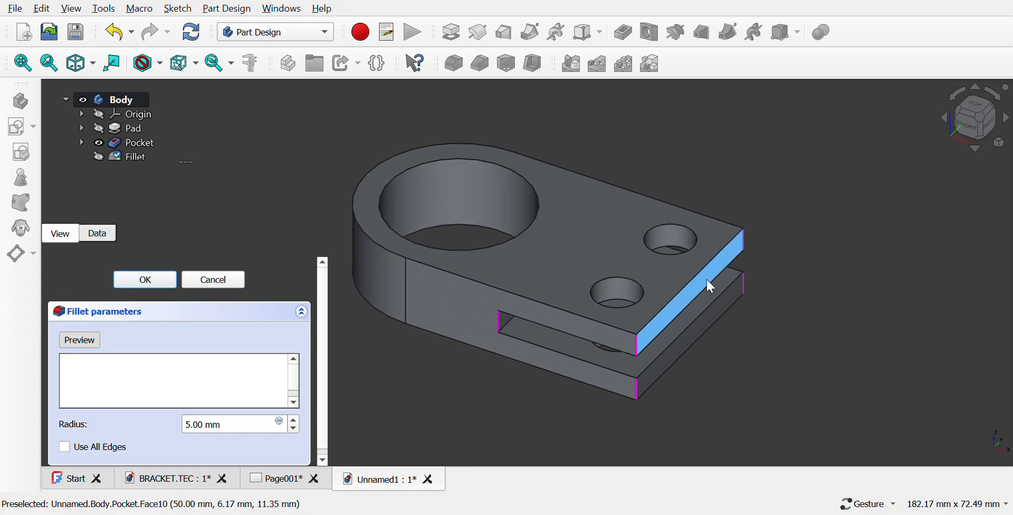
{"action": "left_click_drag", "start_coordinate": [604, 285], "coordinate": [449, 246]}
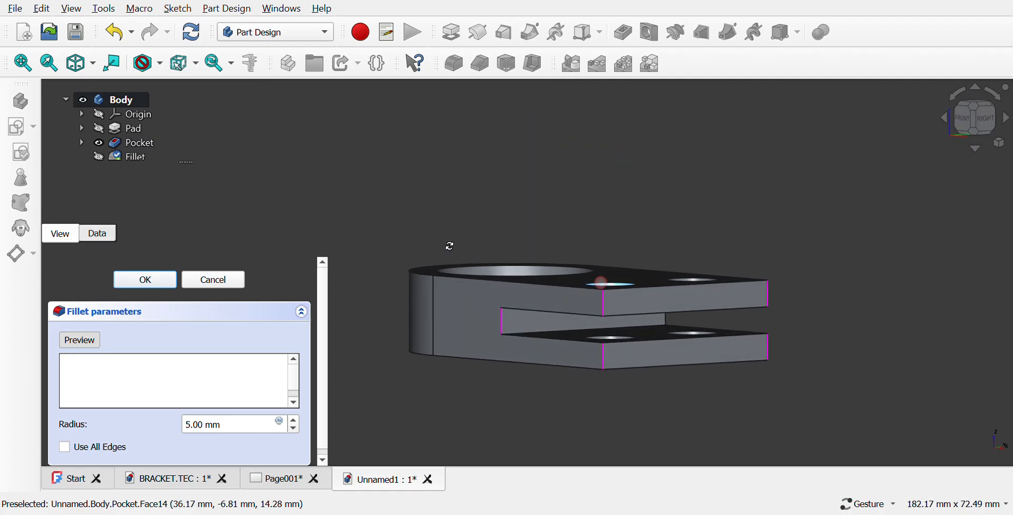
{"action": "left_click", "coordinate": [665, 318]}
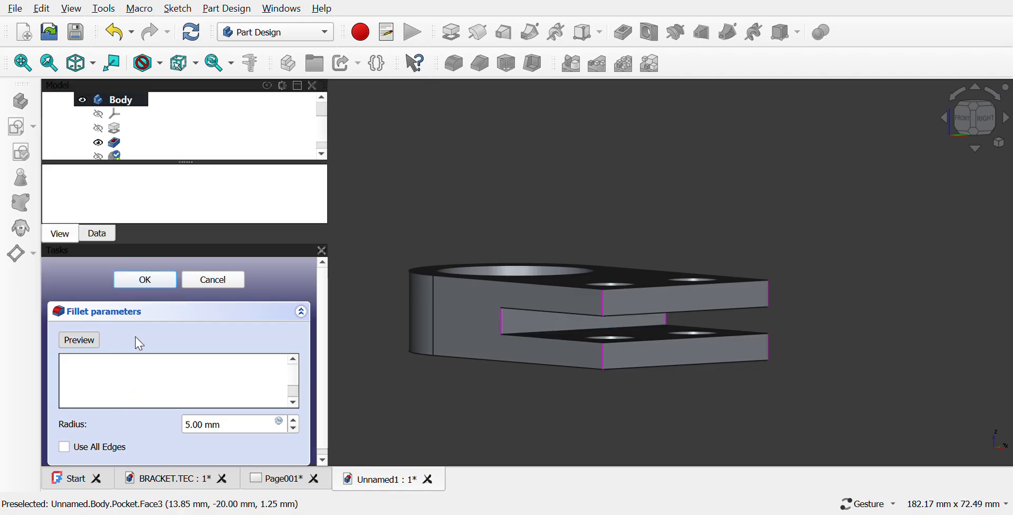
{"action": "left_click", "coordinate": [159, 280]}
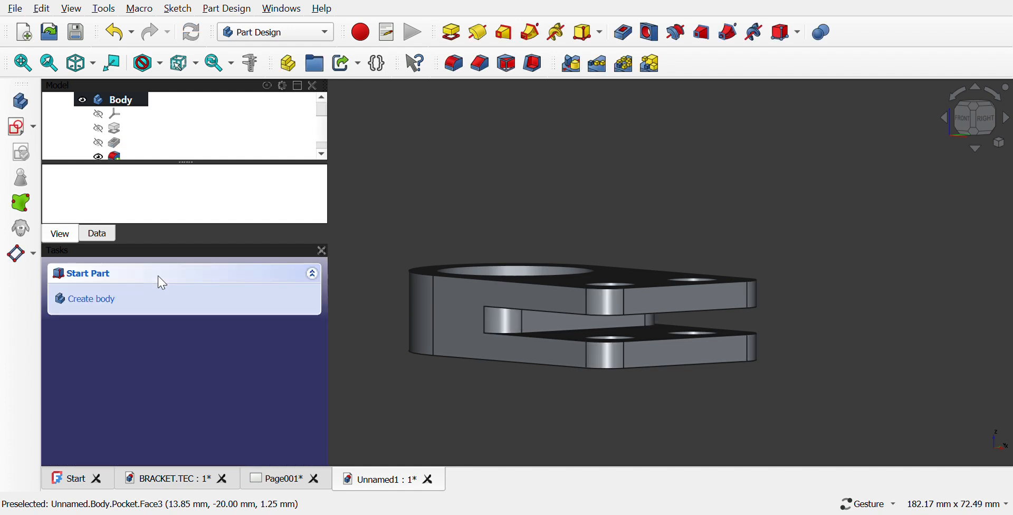
Step: Select the whole bracket body and change its custom appearance to an olive-yellow colour
{"action": "left_click_drag", "start_coordinate": [509, 275], "coordinate": [542, 356]}
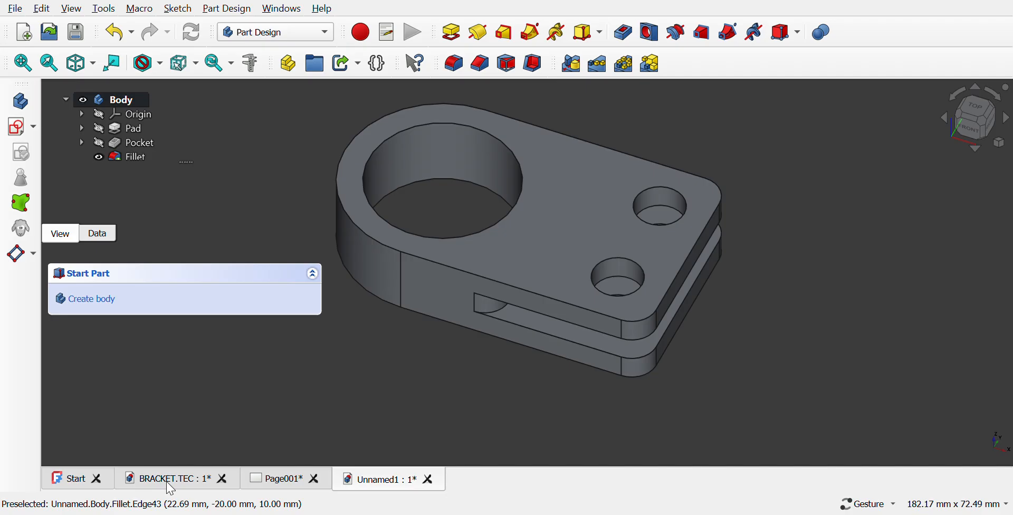
{"action": "left_click", "coordinate": [547, 232]}
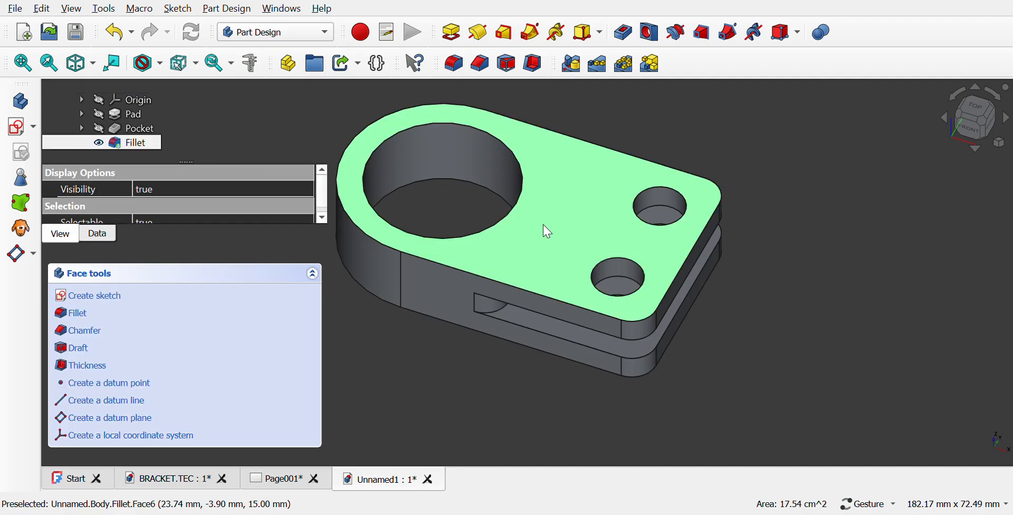
{"action": "left_click", "coordinate": [547, 232]}
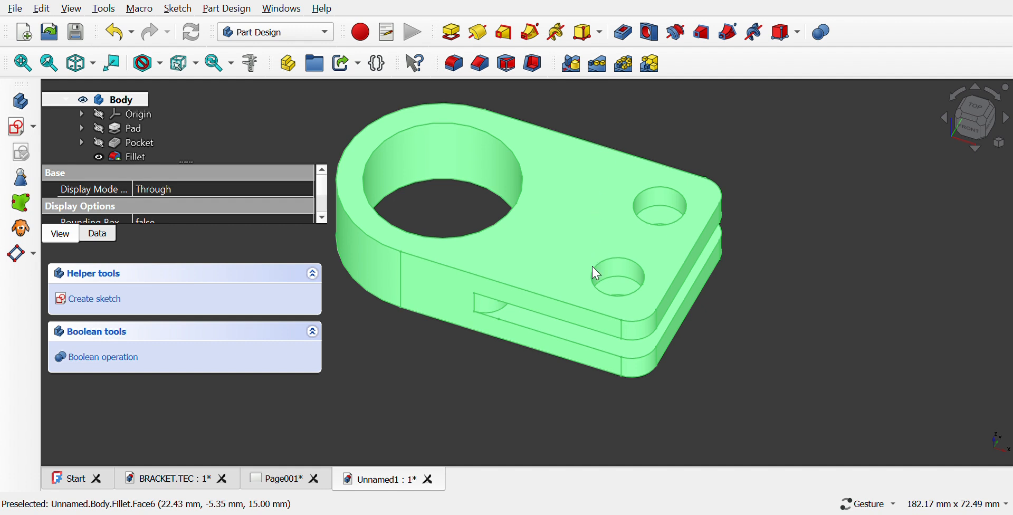
{"action": "key", "text": "v"}
{"action": "key", "text": "d"}
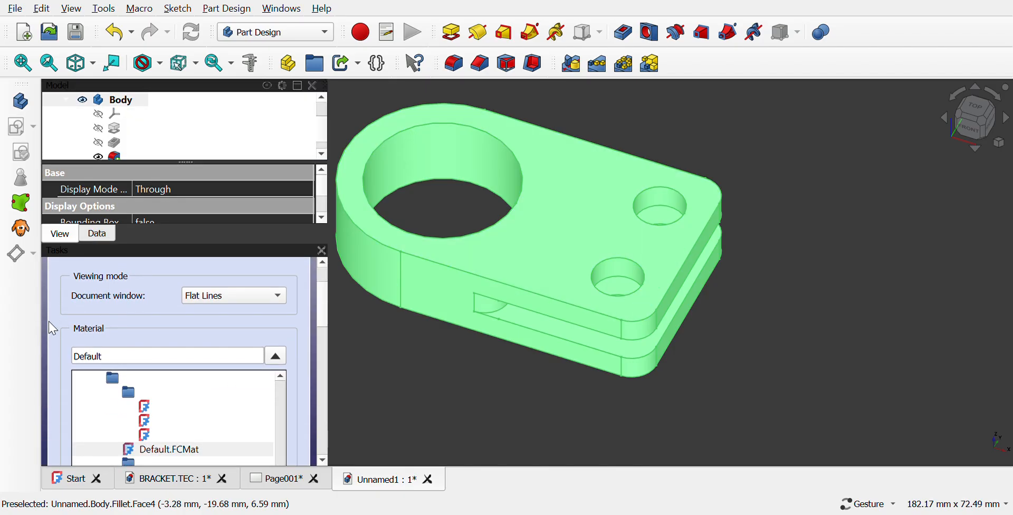
{"action": "scroll", "coordinate": [52, 328], "scroll_direction": "down", "scroll_amount": 5}
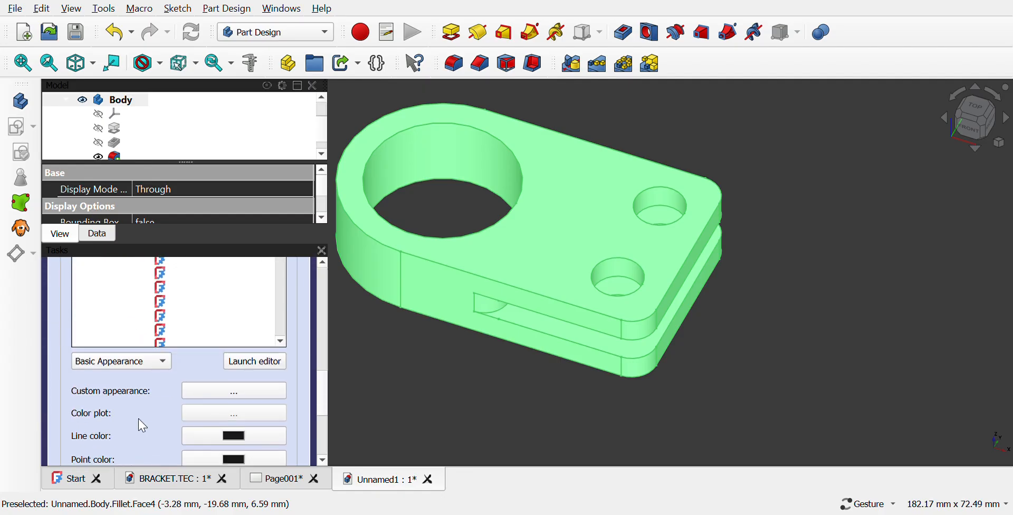
{"action": "left_click", "coordinate": [214, 396]}
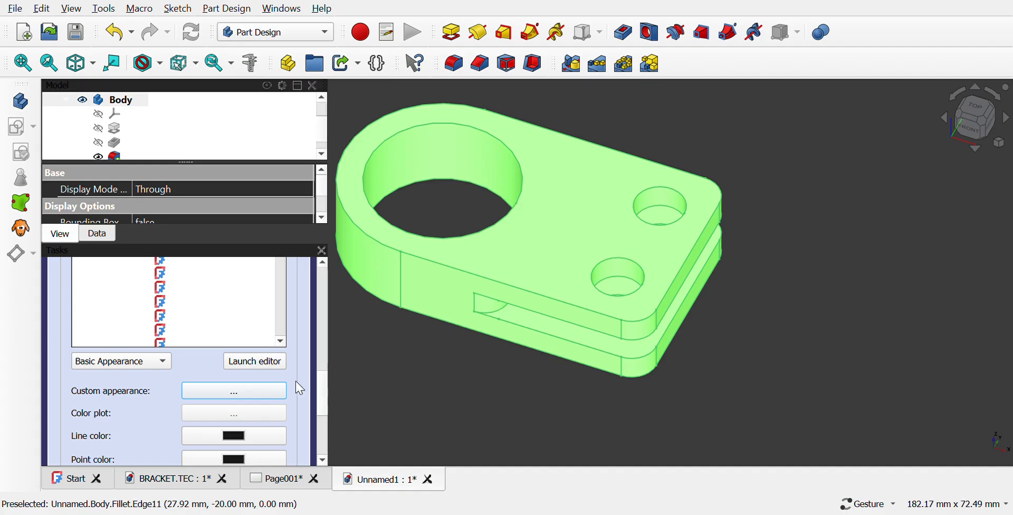
{"action": "left_click", "coordinate": [225, 367]}
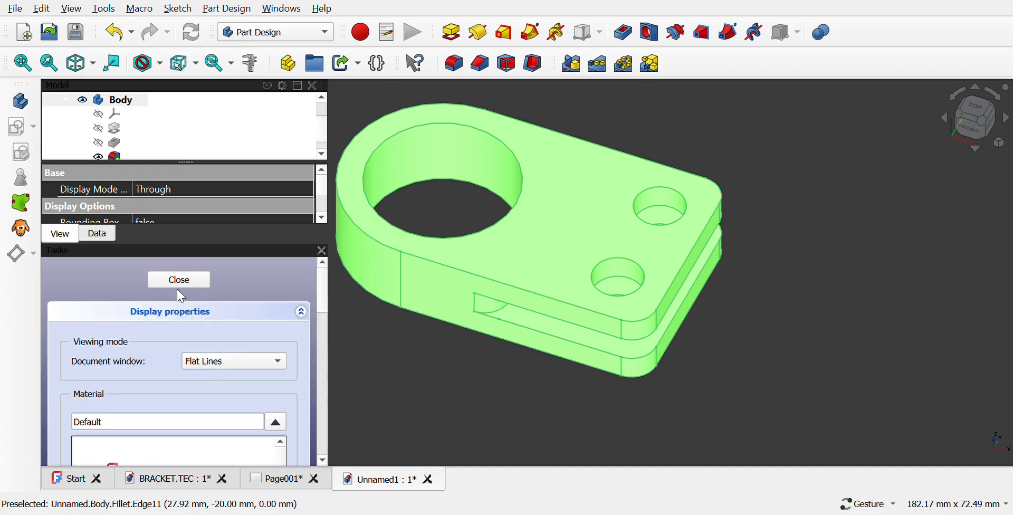
Step: Look through the body's material, colour and display settings, and close the display properties
{"action": "scroll", "coordinate": [194, 406], "scroll_direction": "down", "scroll_amount": 3}
{"action": "scroll", "coordinate": [198, 406], "scroll_direction": "down", "scroll_amount": 3}
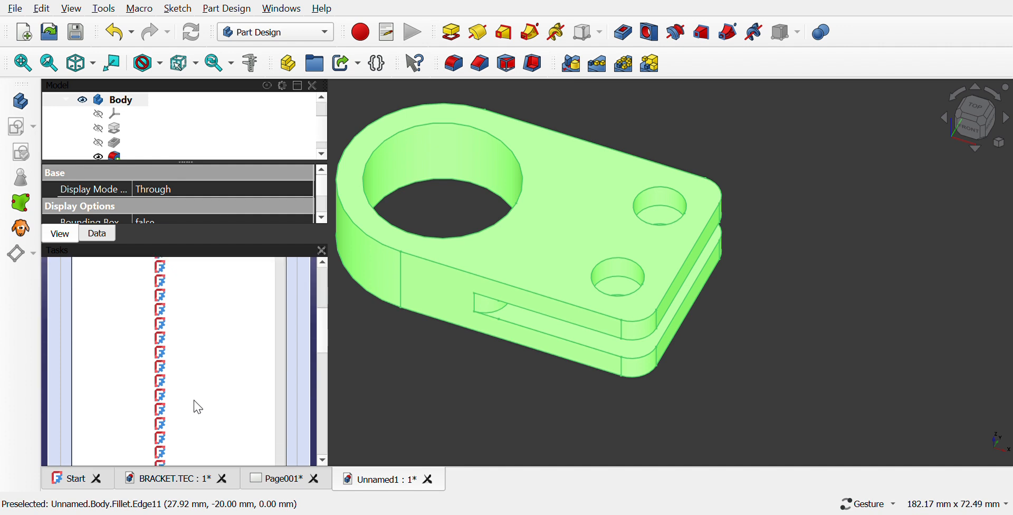
{"action": "scroll", "coordinate": [235, 348], "scroll_direction": "down", "scroll_amount": 3}
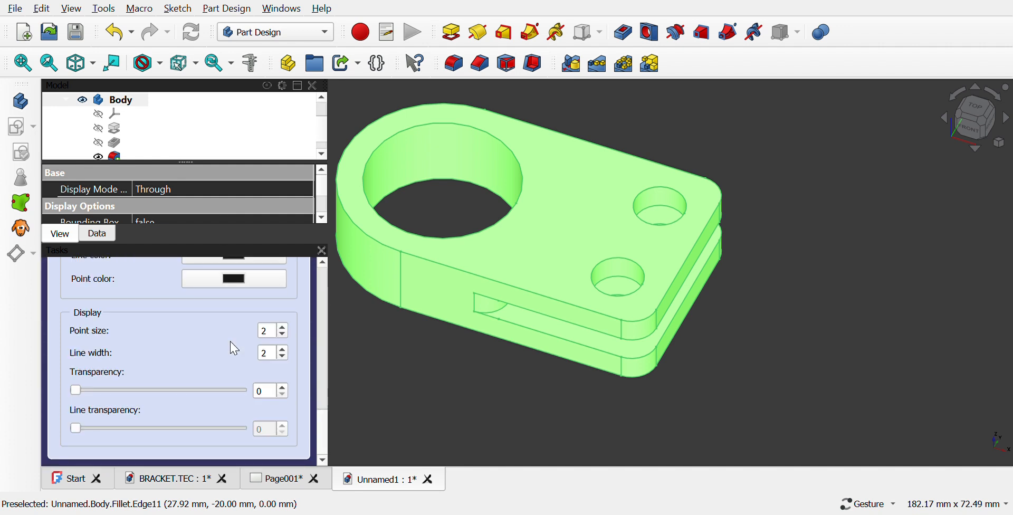
{"action": "scroll", "coordinate": [235, 349], "scroll_direction": "up", "scroll_amount": 5}
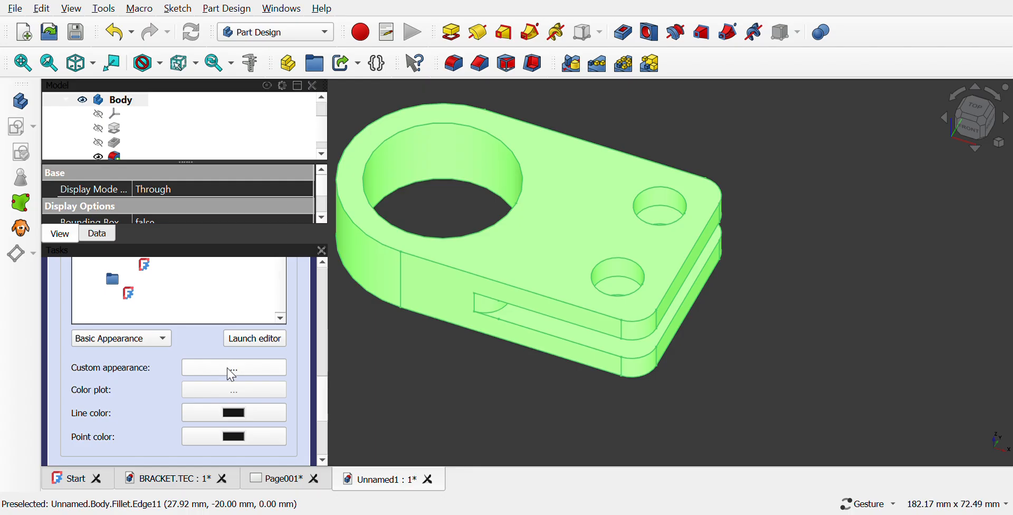
{"action": "scroll", "coordinate": [283, 322], "scroll_direction": "up", "scroll_amount": 6}
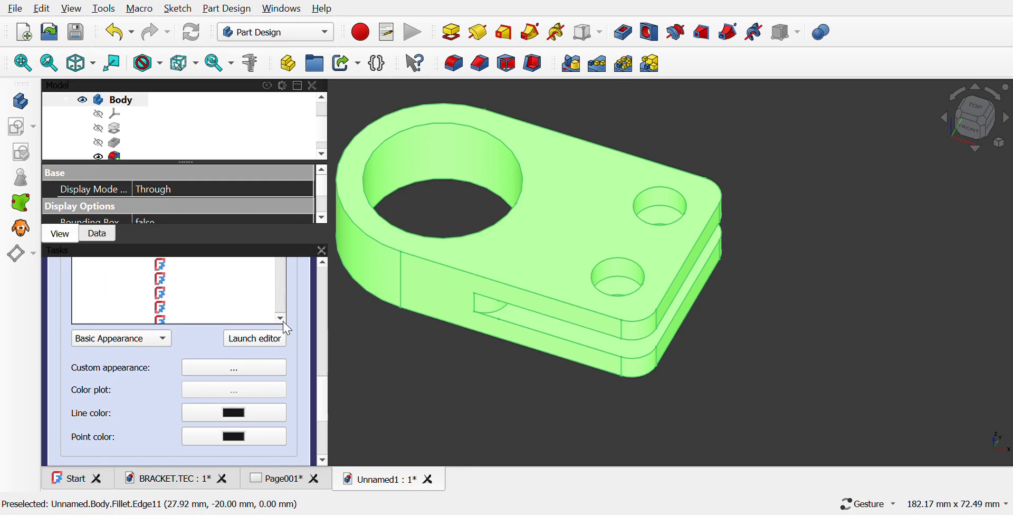
{"action": "scroll", "coordinate": [304, 319], "scroll_direction": "up", "scroll_amount": 6}
{"action": "scroll", "coordinate": [309, 327], "scroll_direction": "up", "scroll_amount": 5}
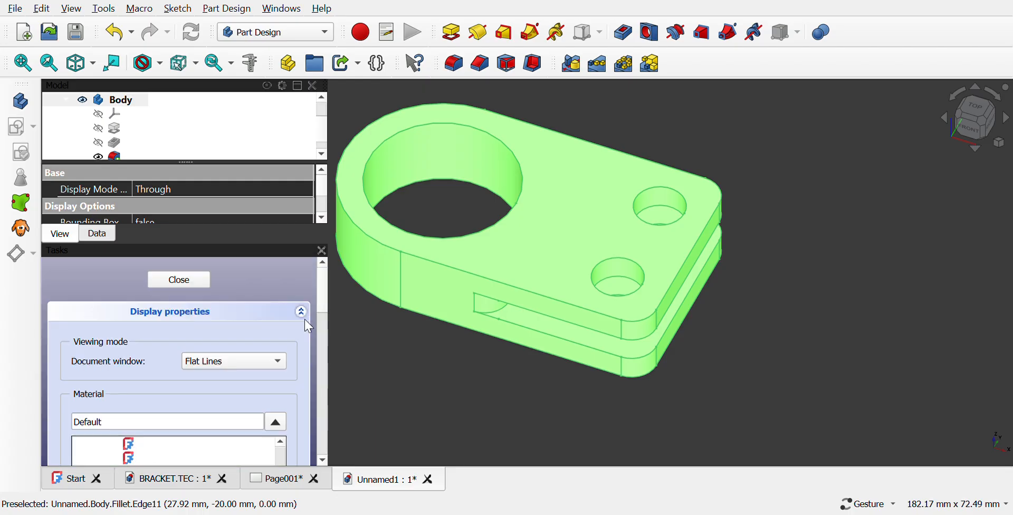
{"action": "left_click", "coordinate": [204, 281]}
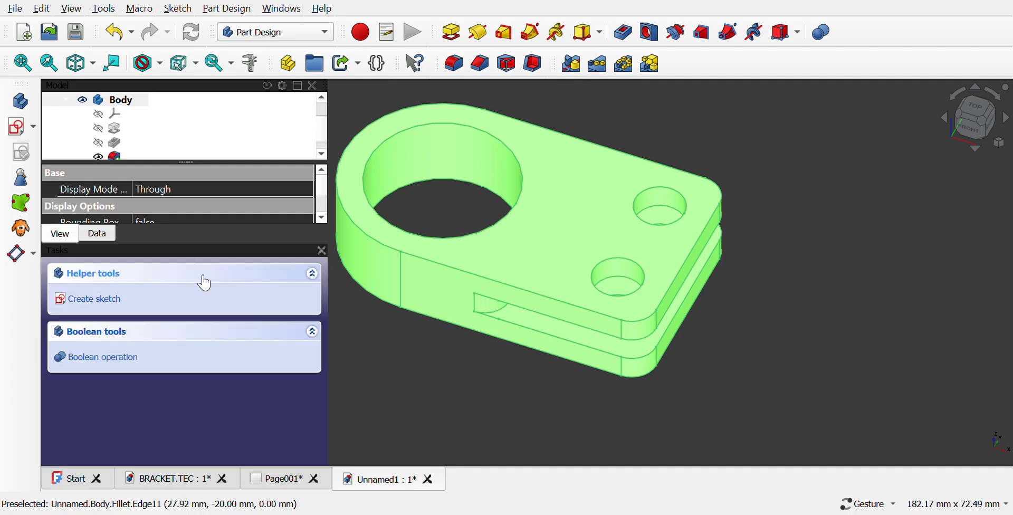
Step: Clear the selection to inspect the recoloured bracket, and switch to the BRACKET.TEC document for comparison
{"action": "left_click", "coordinate": [437, 286]}
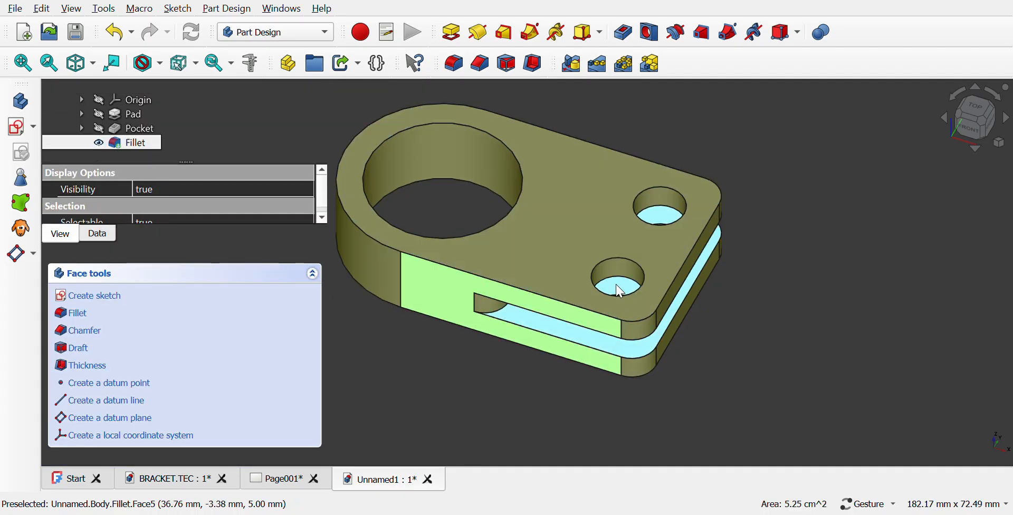
{"action": "left_click", "coordinate": [733, 355]}
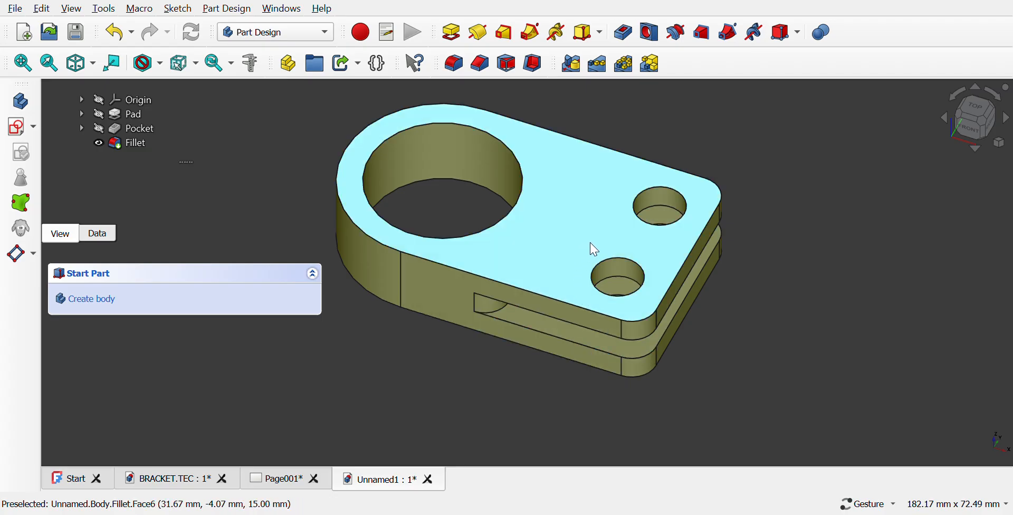
{"action": "scroll", "coordinate": [561, 255], "scroll_direction": "down", "scroll_amount": 2}
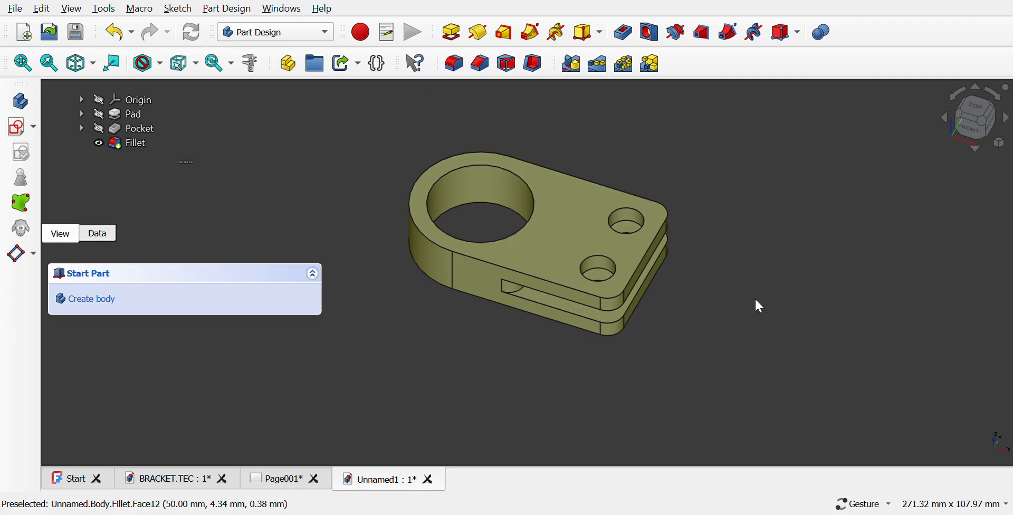
{"action": "left_click", "coordinate": [172, 481]}
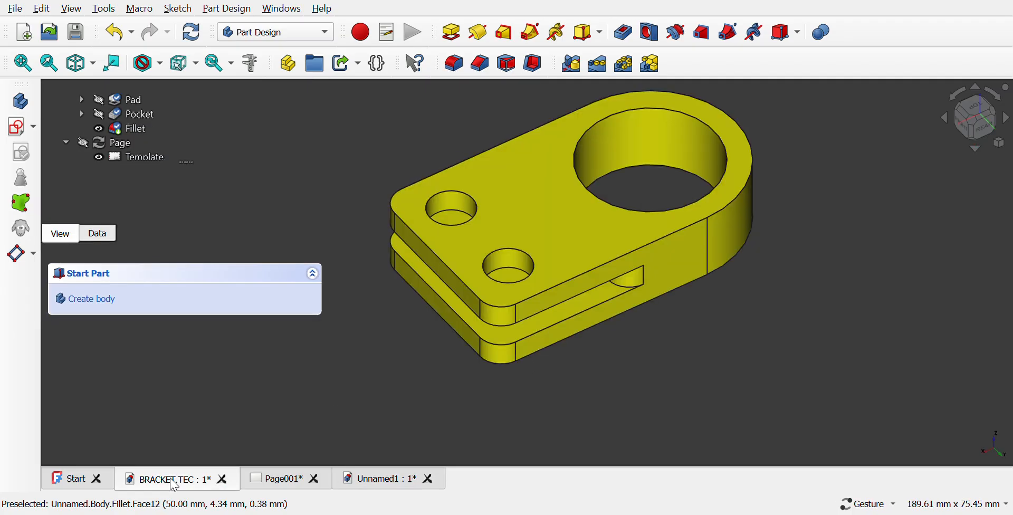